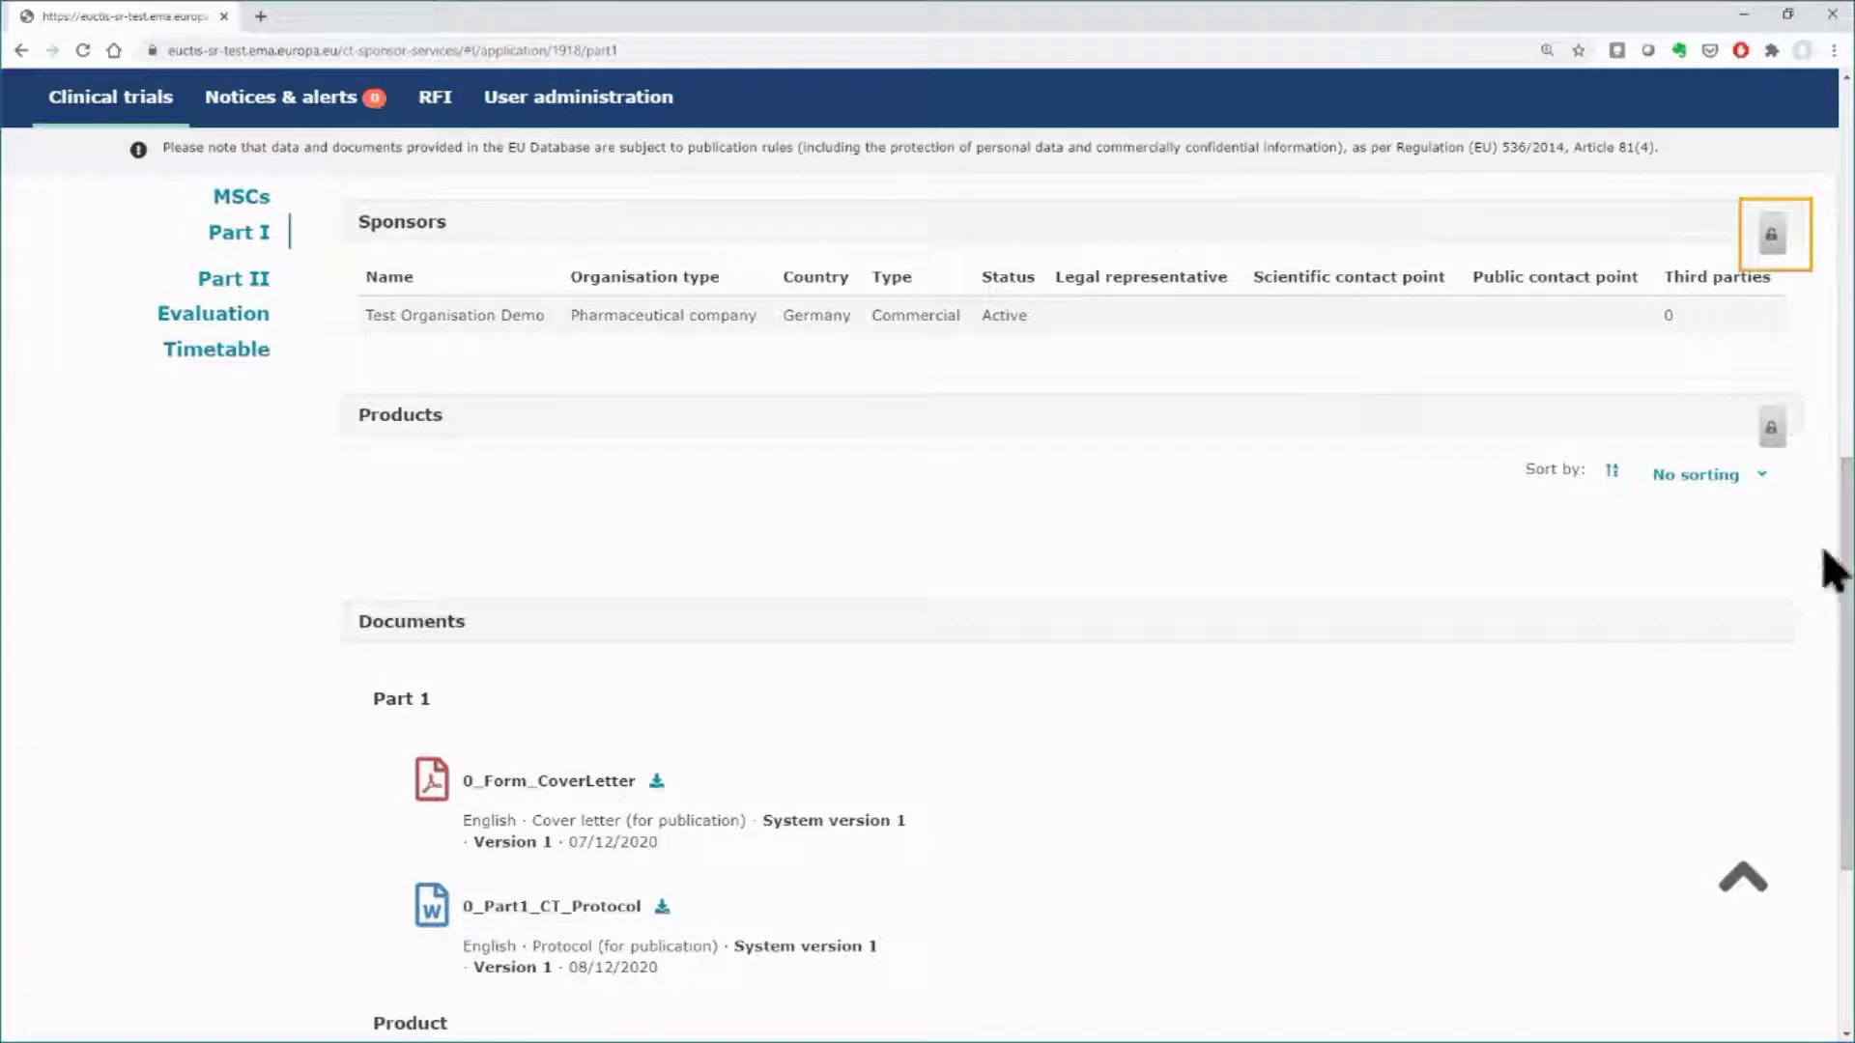
- Unlock Sponsors and add a union contact point with the contact's name, phone number and e-mail
{"action": "left_click", "coordinate": [1772, 241]}
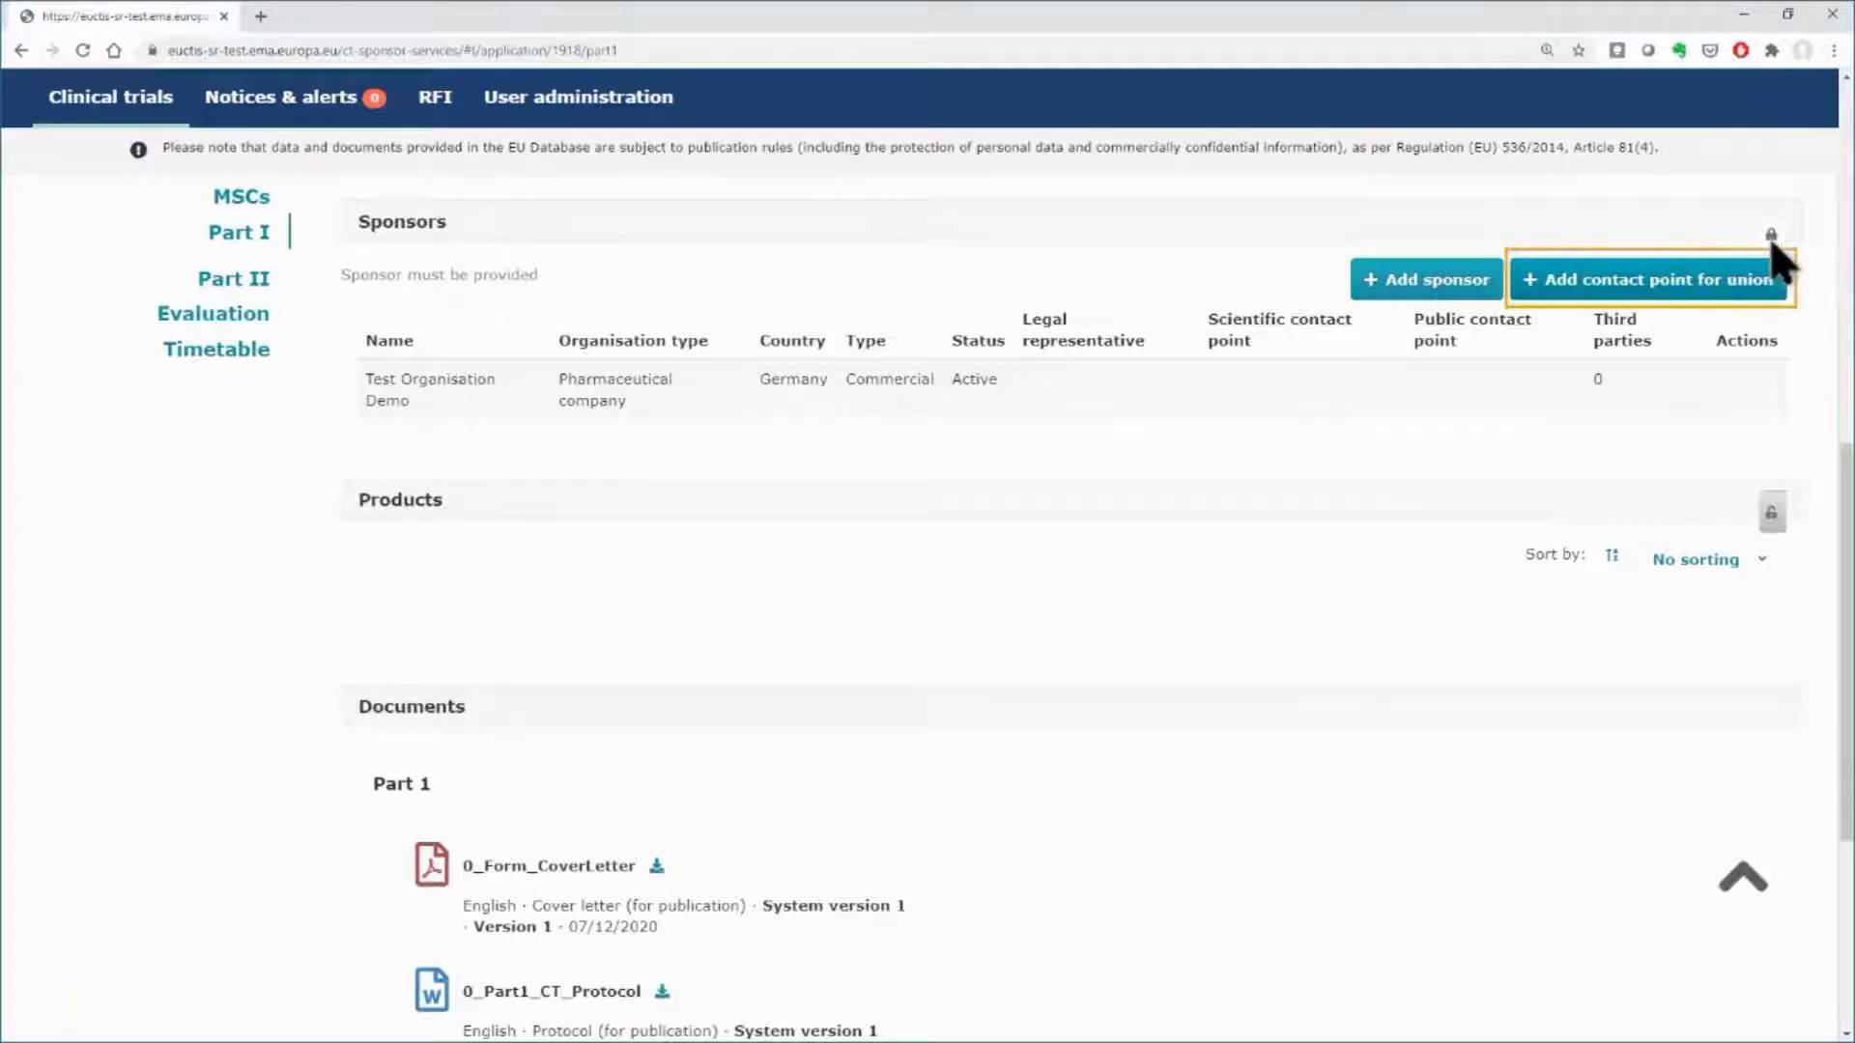
{"action": "left_click", "coordinate": [1662, 290]}
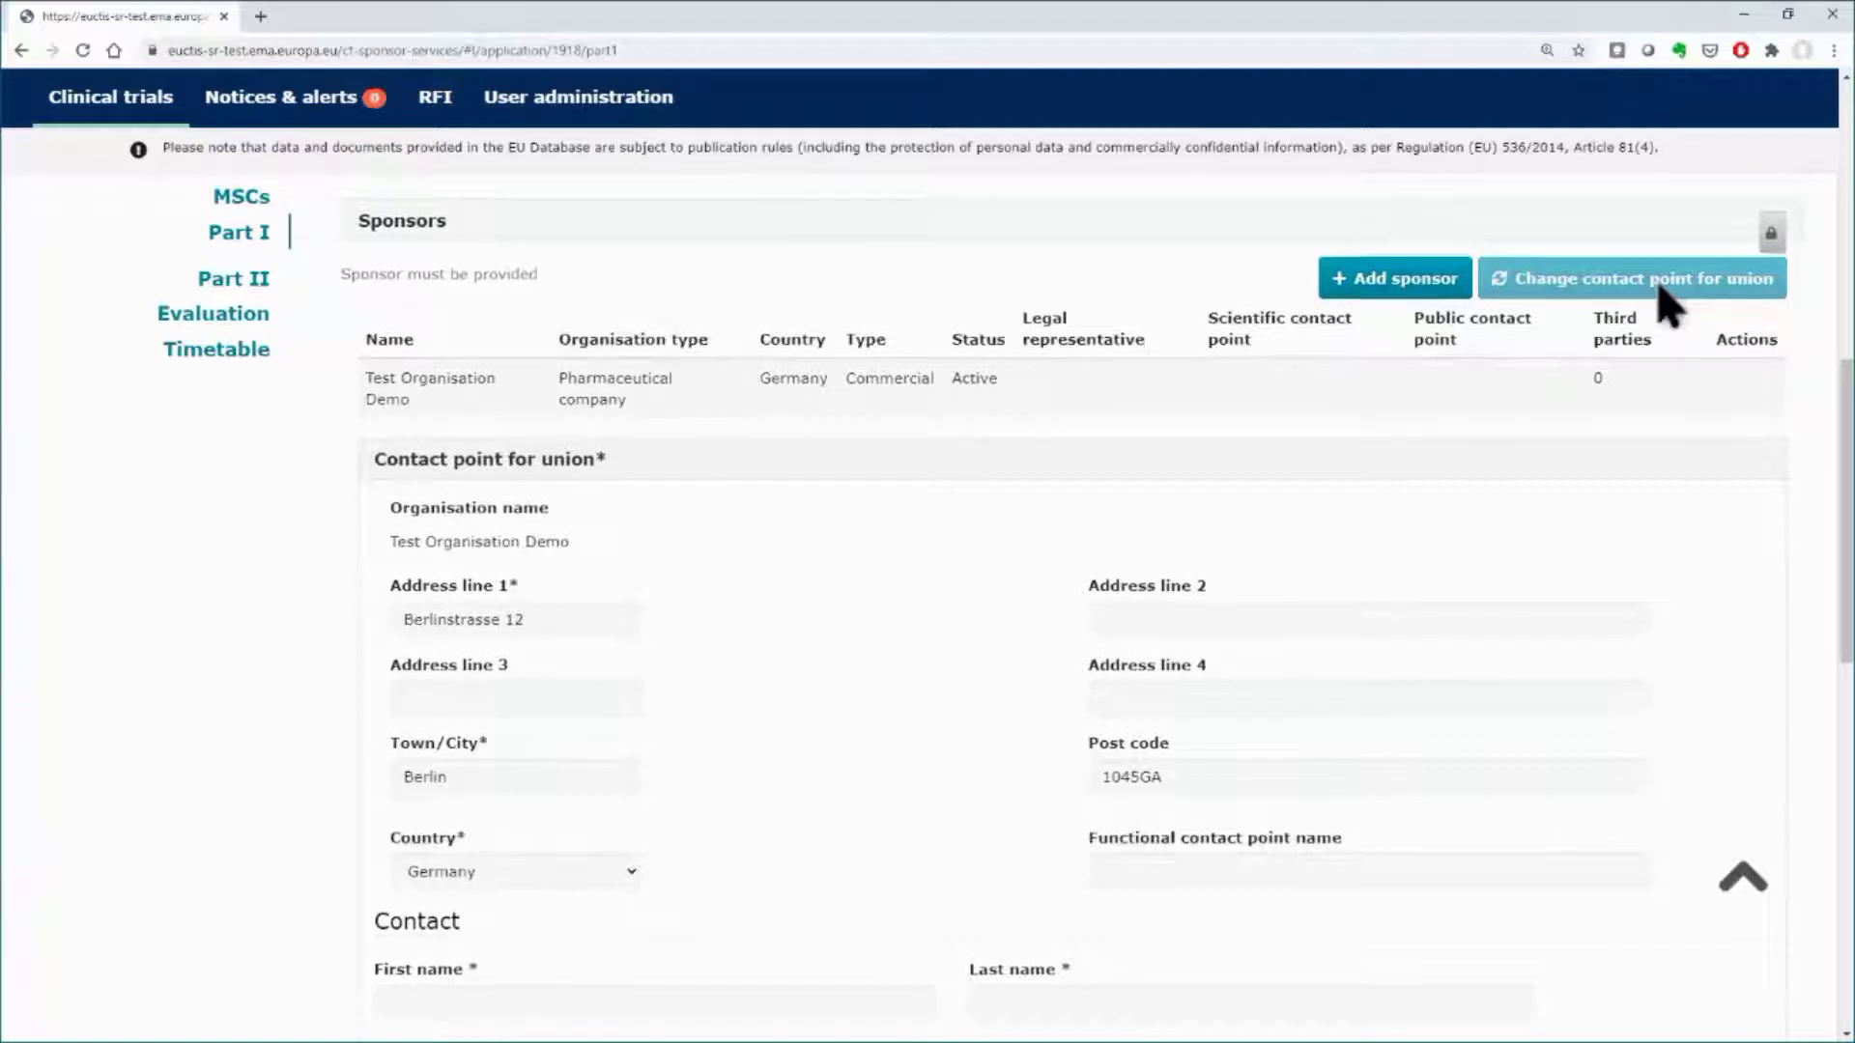
{"action": "scroll", "coordinate": [1669, 307], "scroll_direction": "down", "scroll_amount": 3}
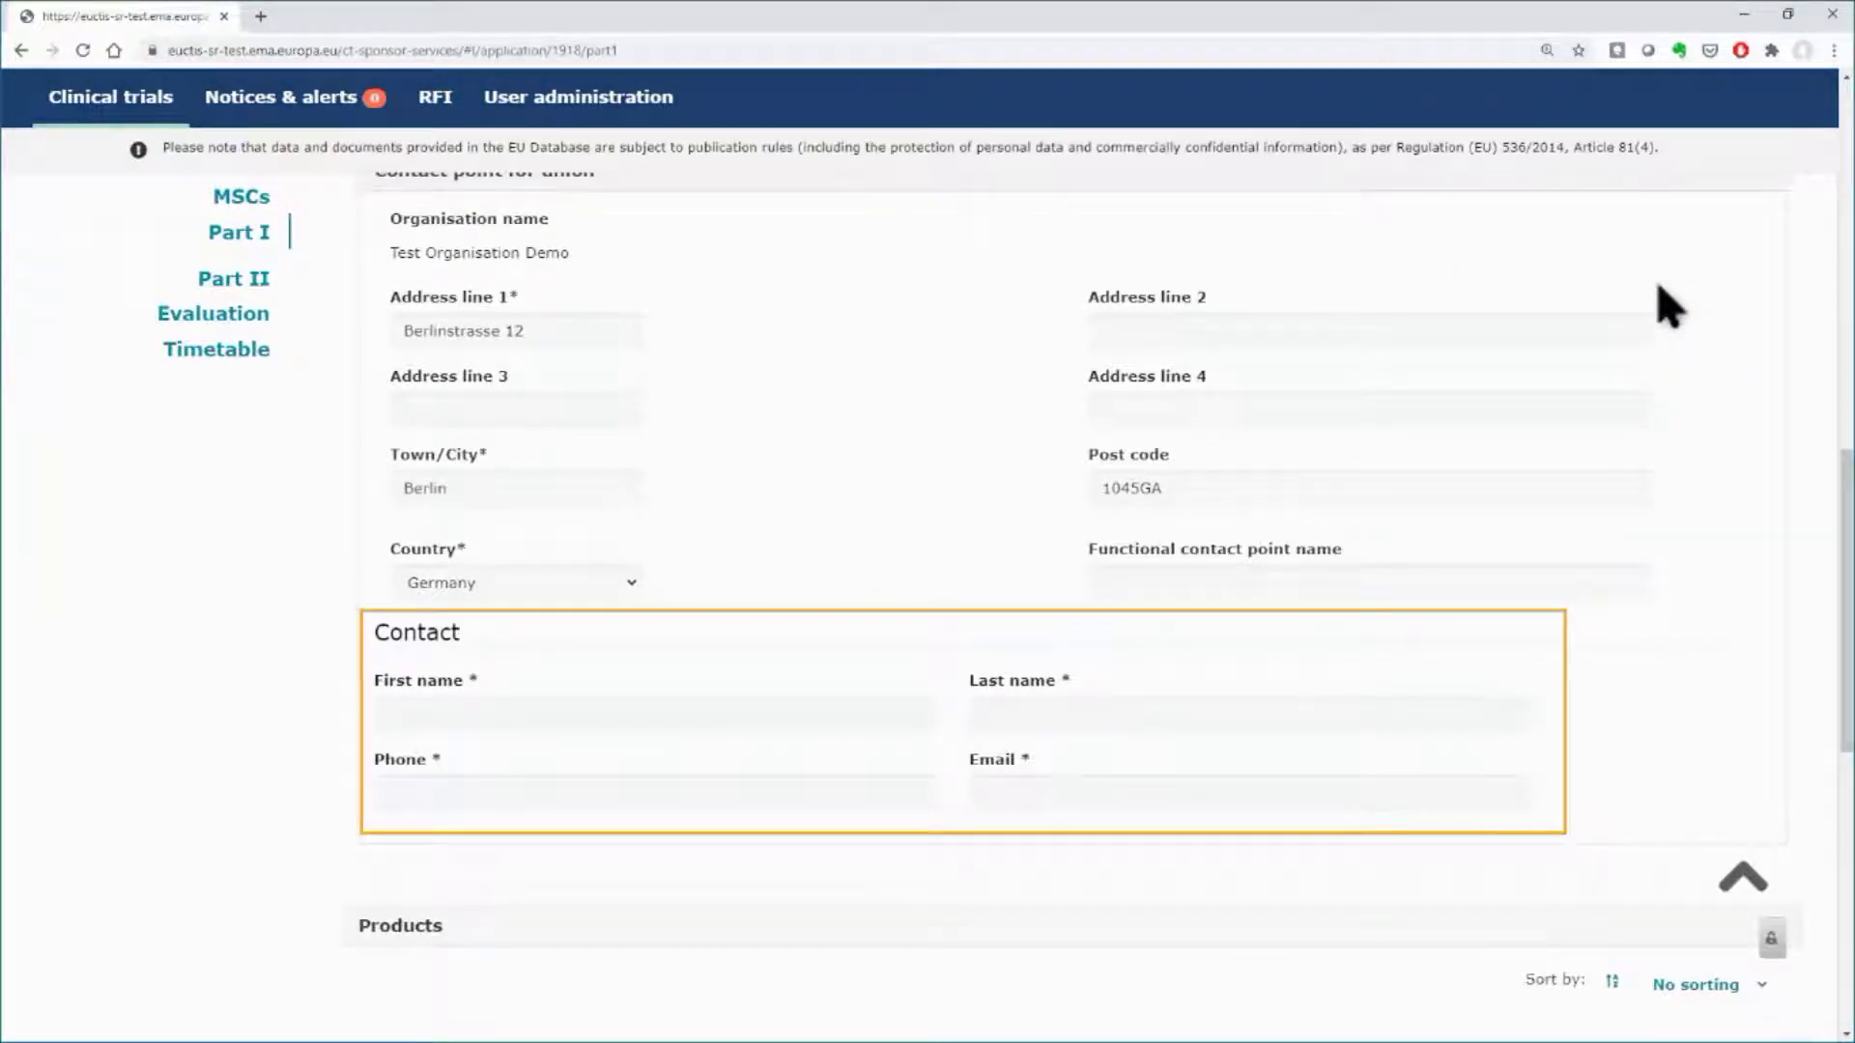
{"action": "left_click", "coordinate": [1034, 798]}
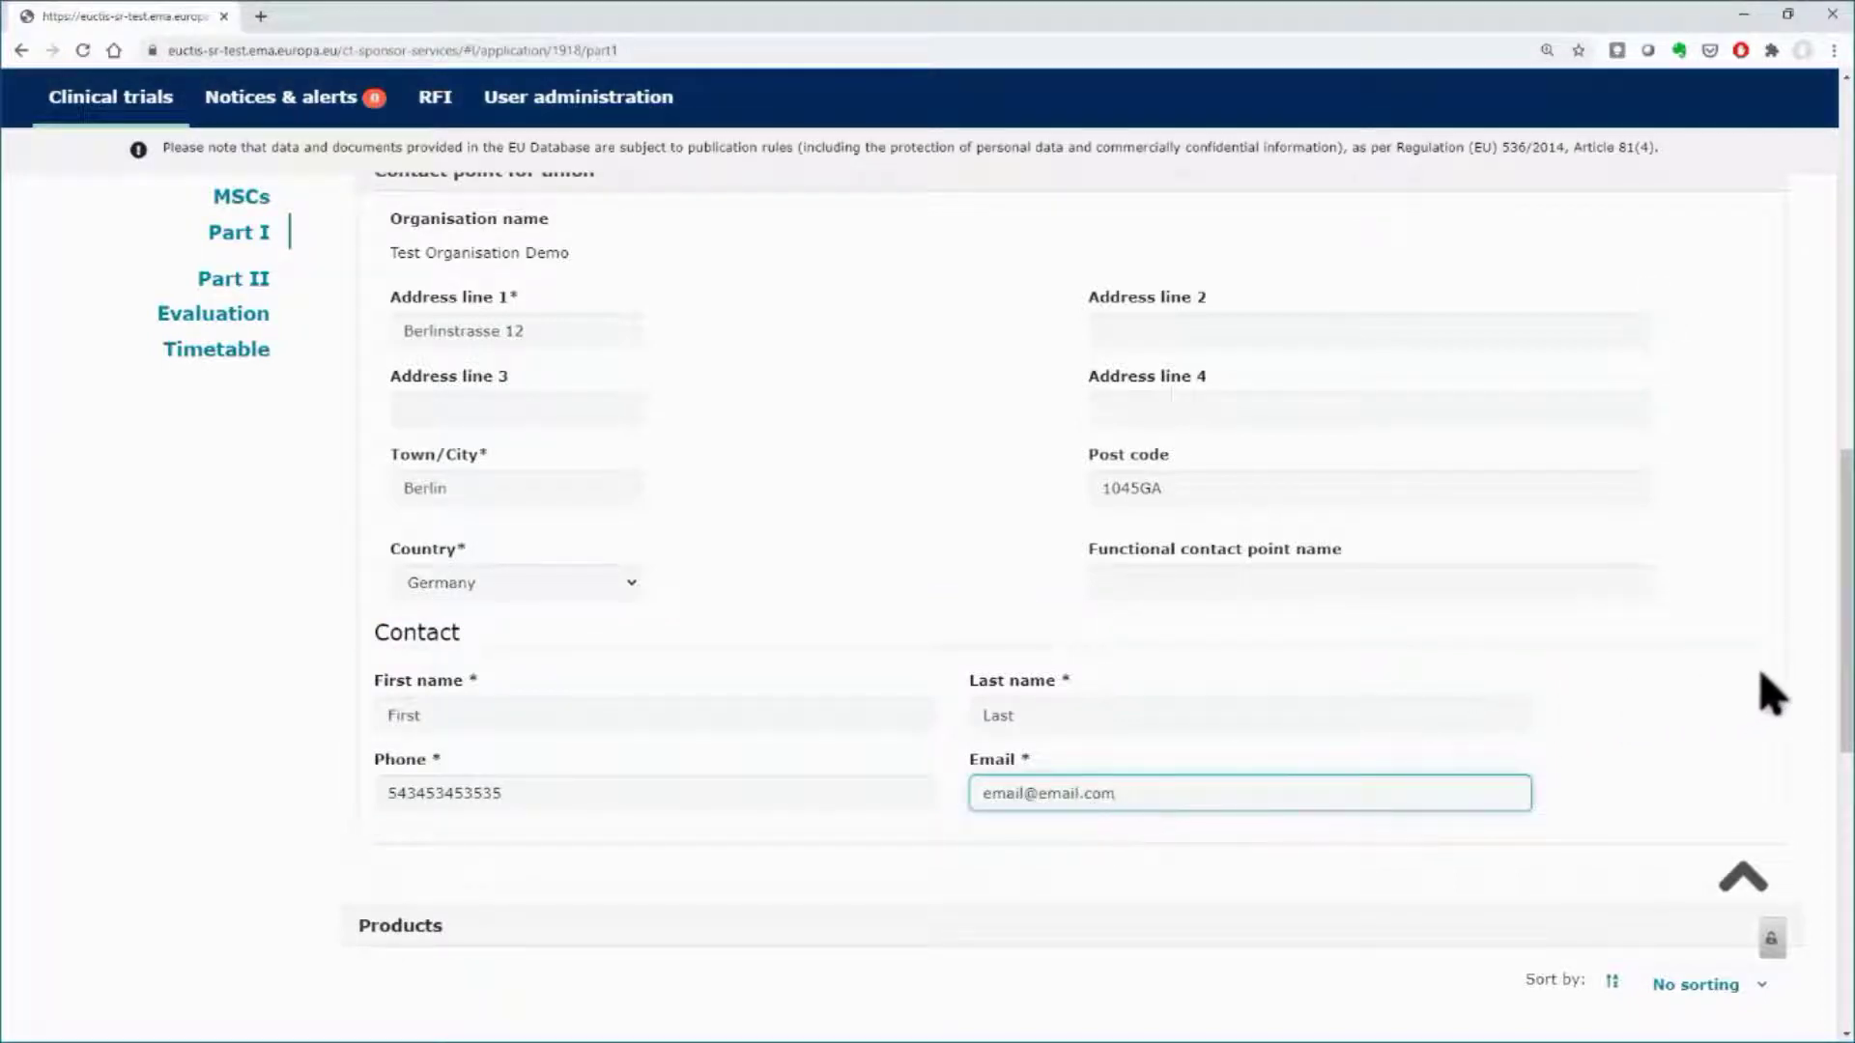
{"action": "left_click_drag", "start_coordinate": [1848, 724], "coordinate": [1836, 657]}
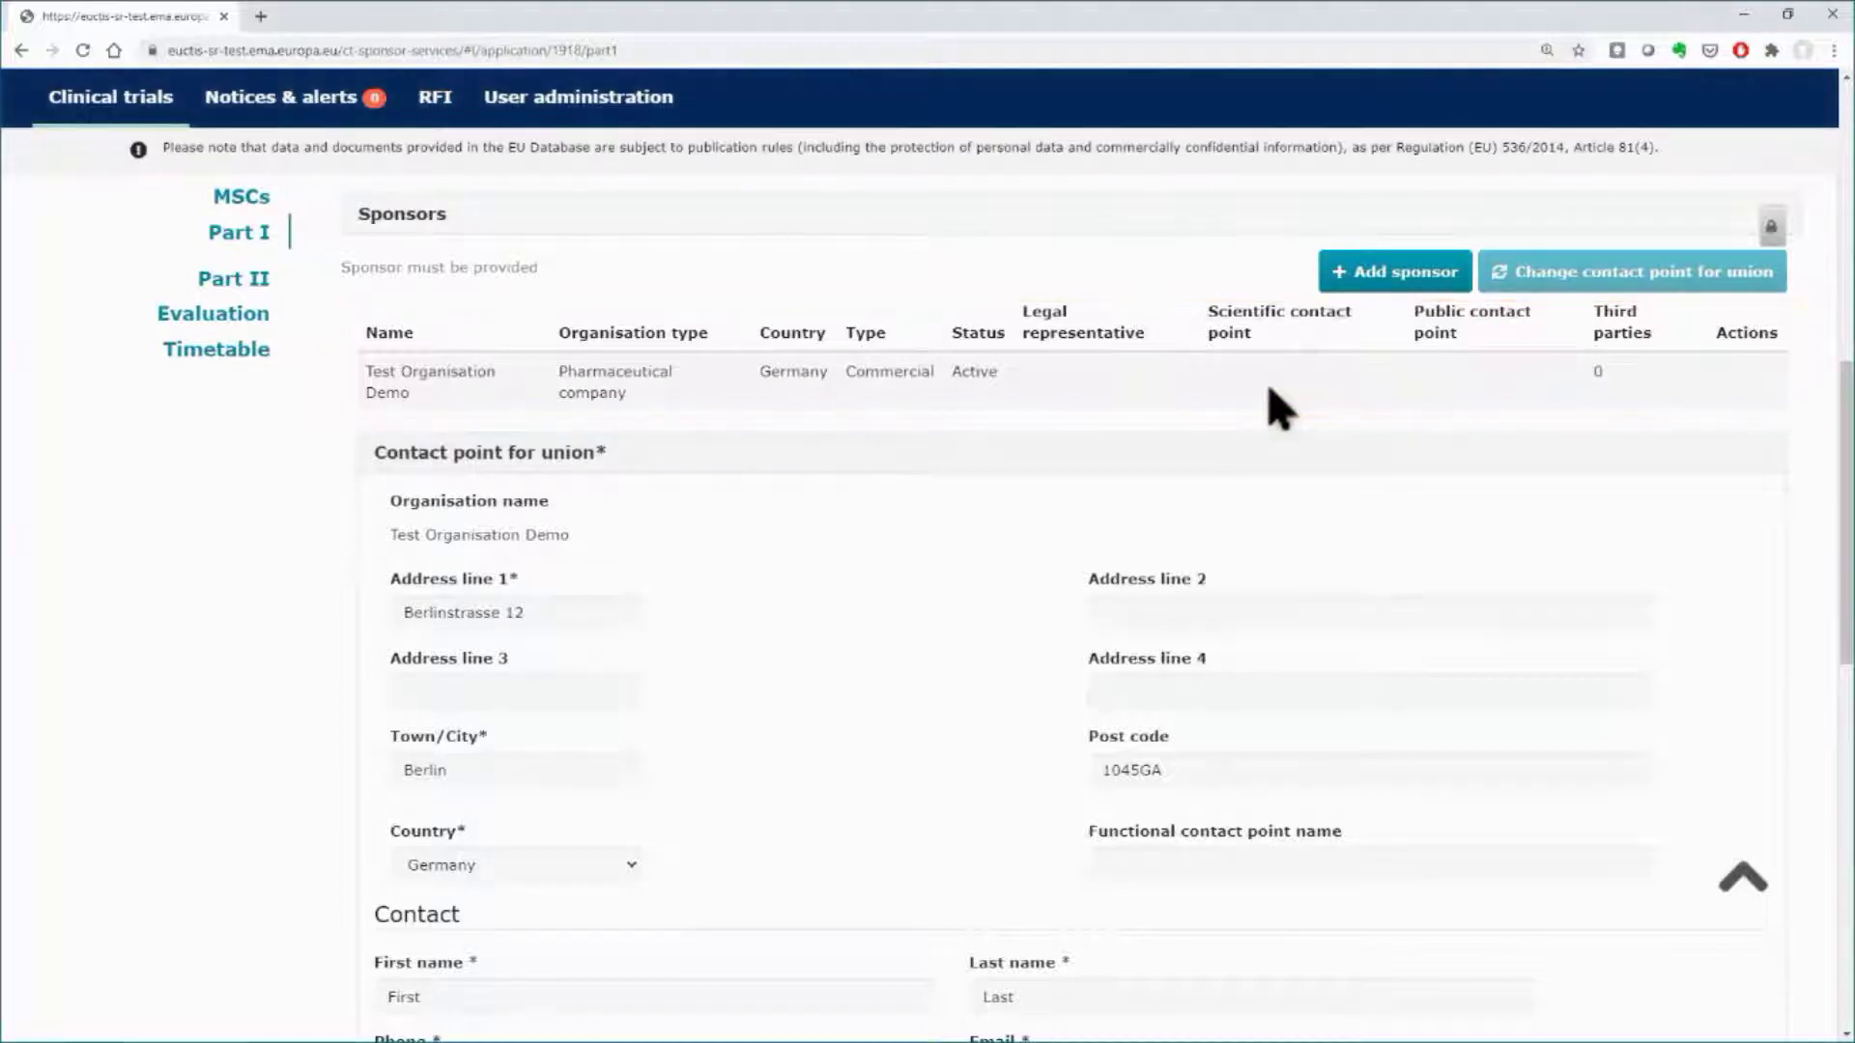
{"action": "left_click", "coordinate": [1280, 406]}
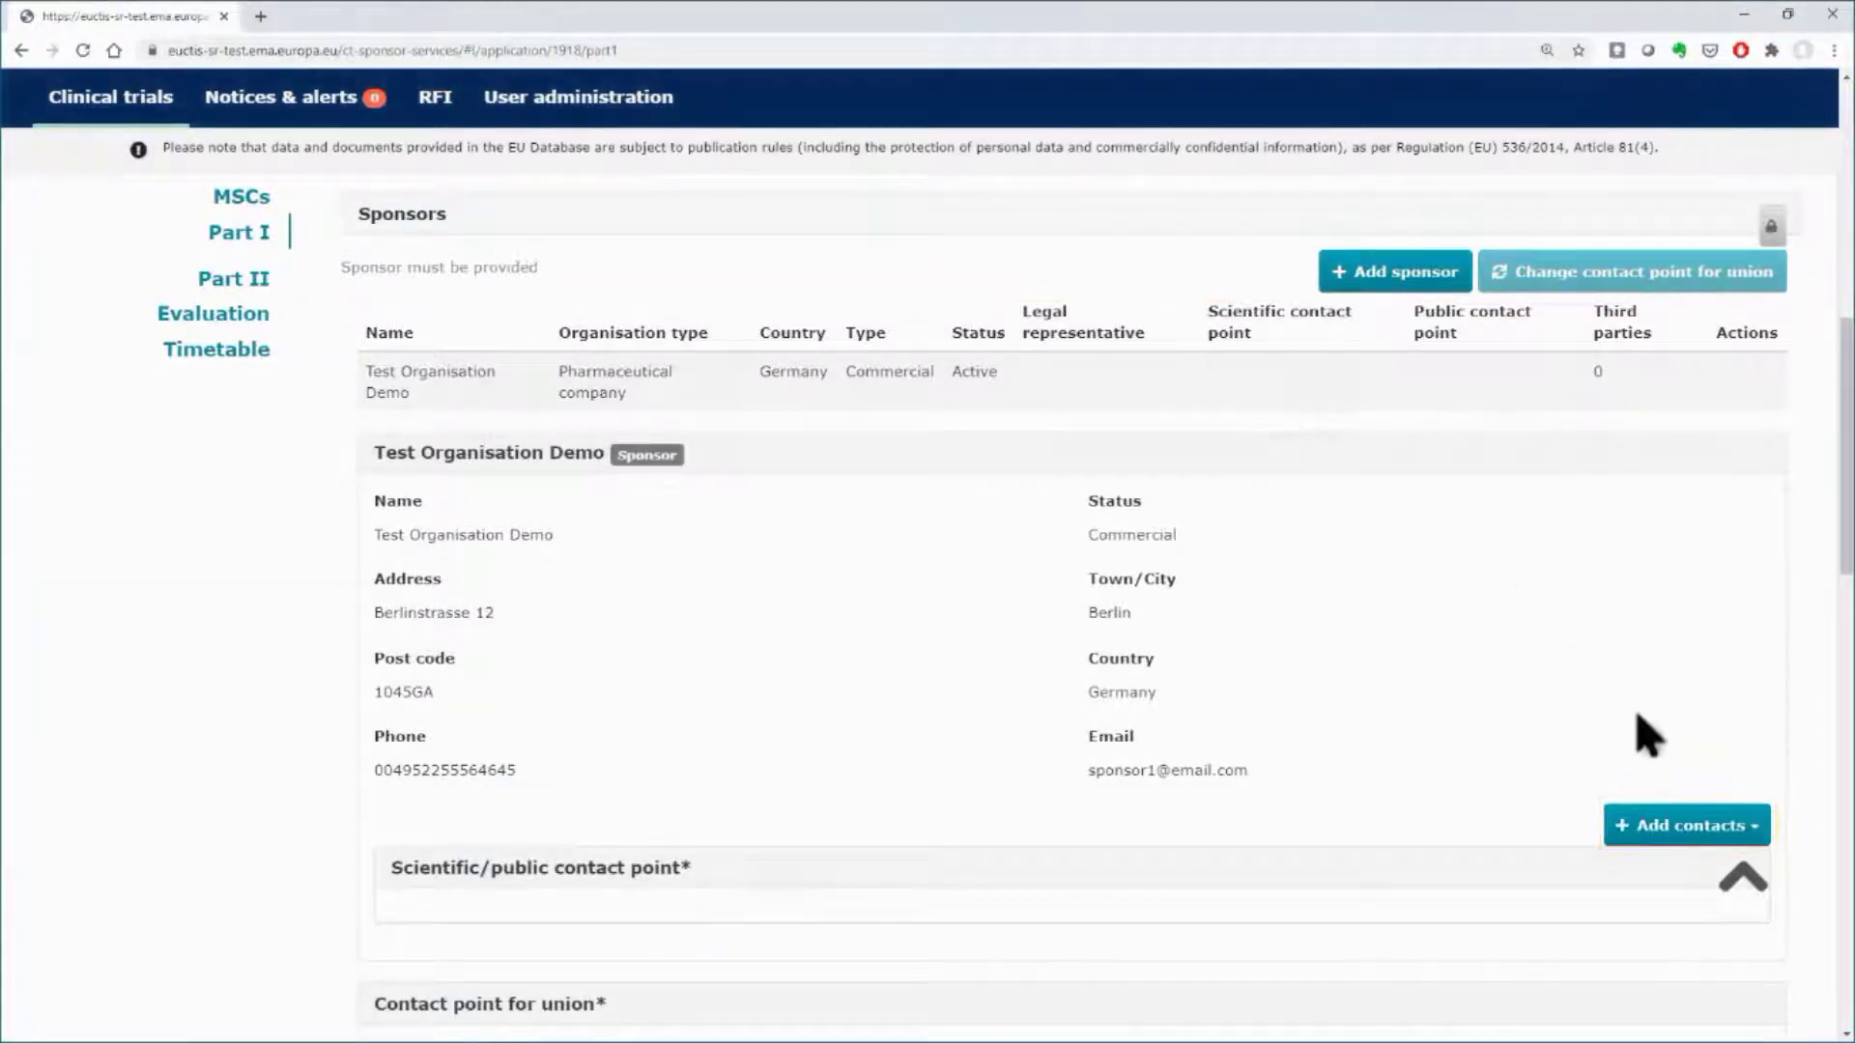
- Search organisations whose name contains 'Test Organisation' and add Test Organisation Demo as legal representative
{"action": "left_click", "coordinate": [1751, 832]}
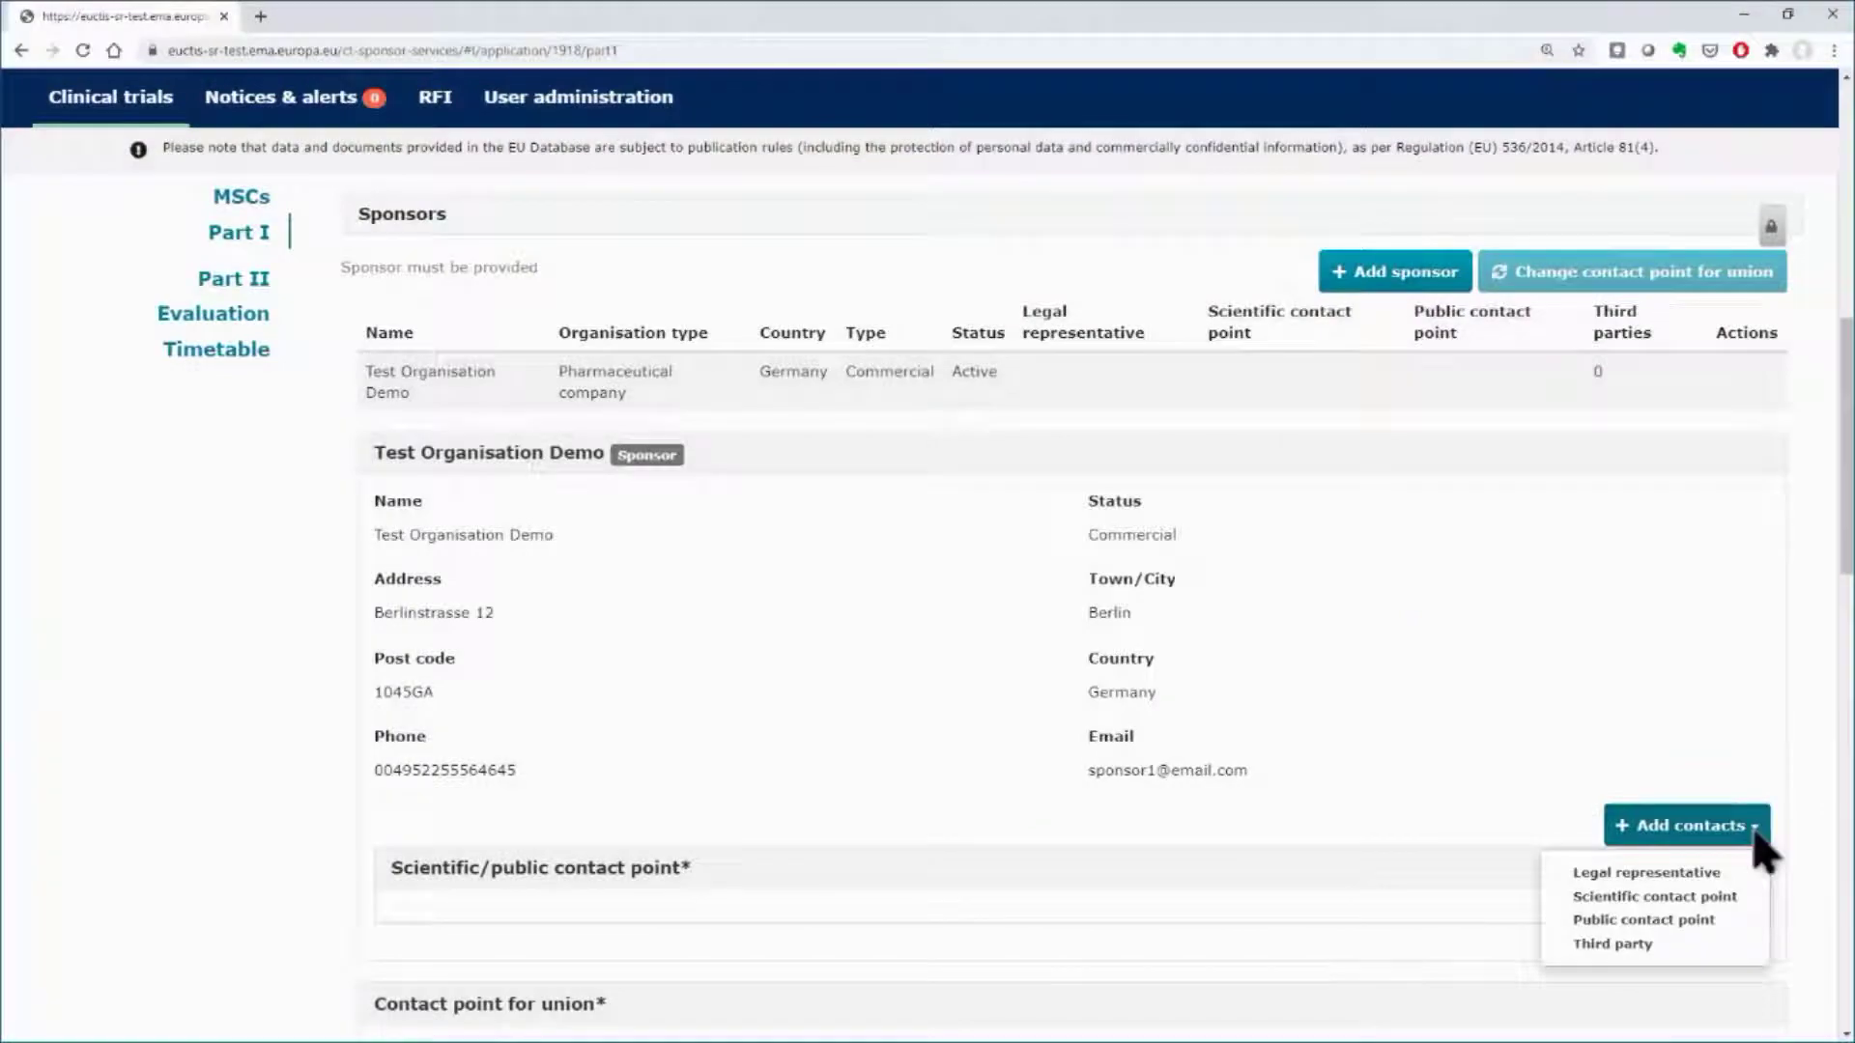
{"action": "left_click", "coordinate": [1683, 875]}
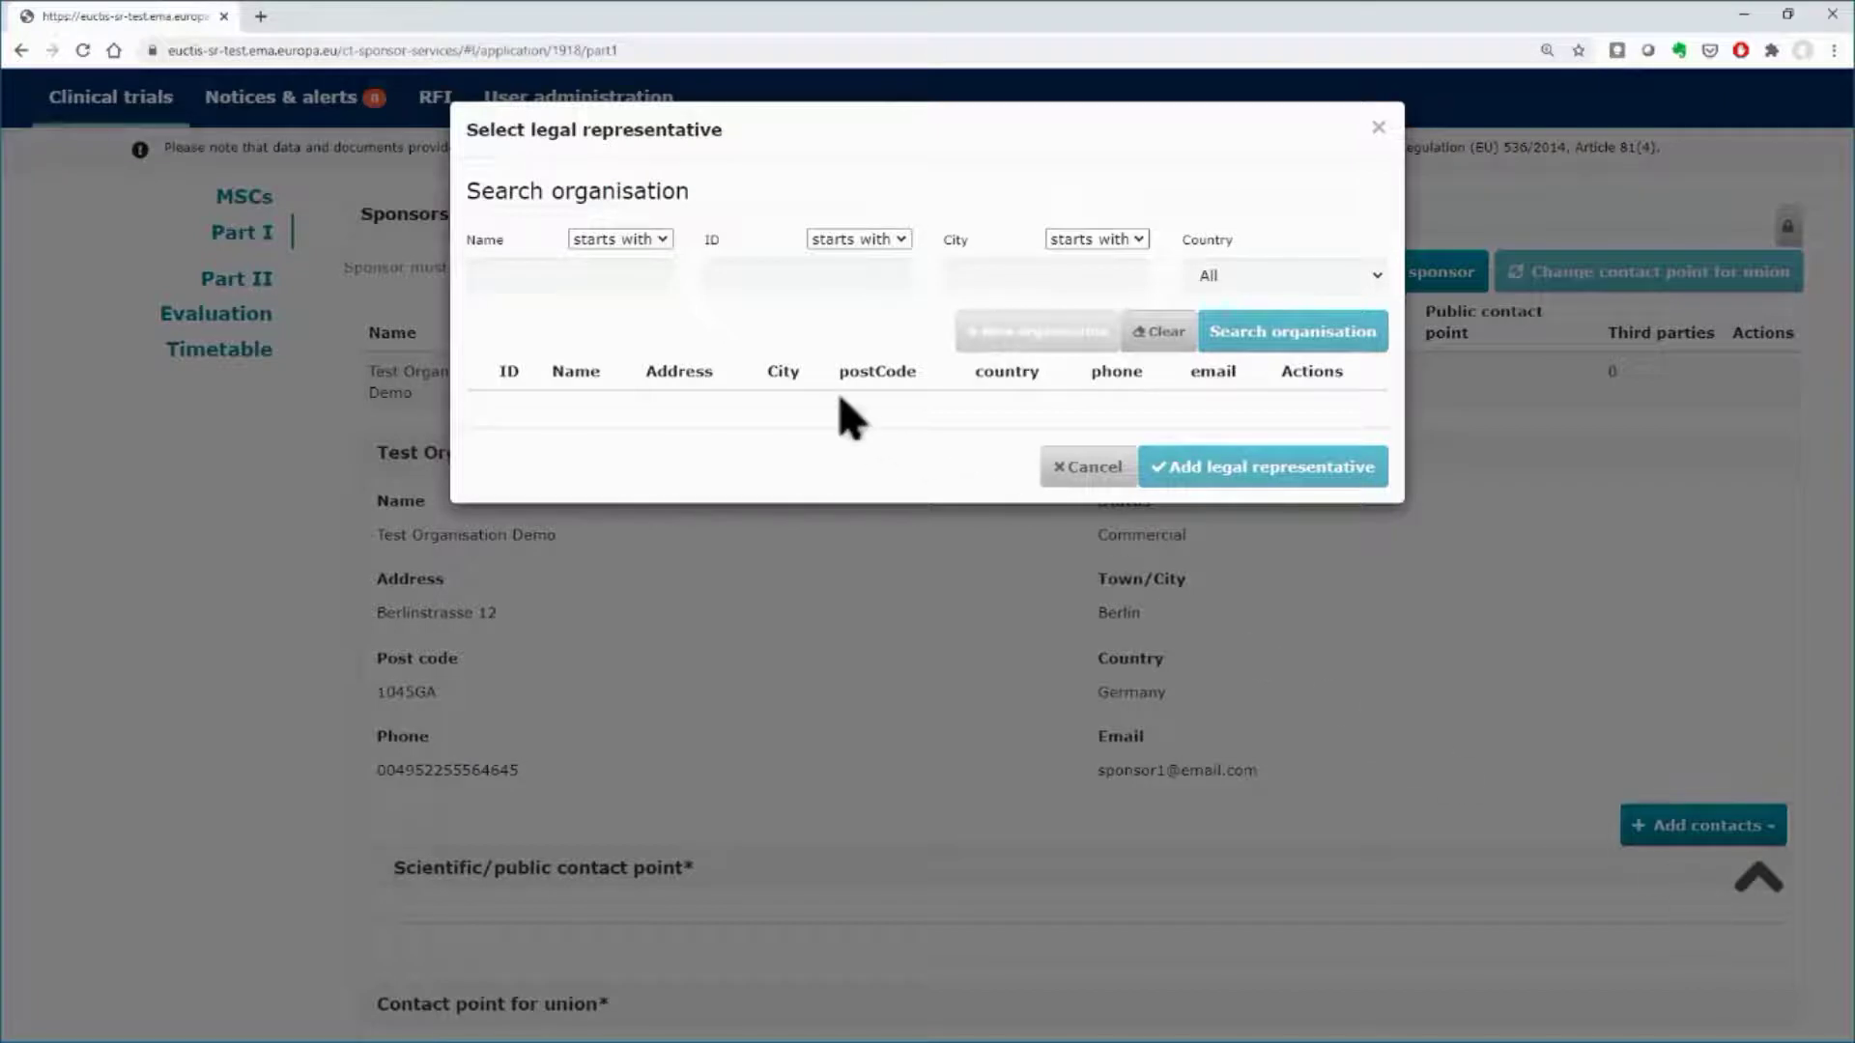
{"action": "left_click", "coordinate": [661, 242]}
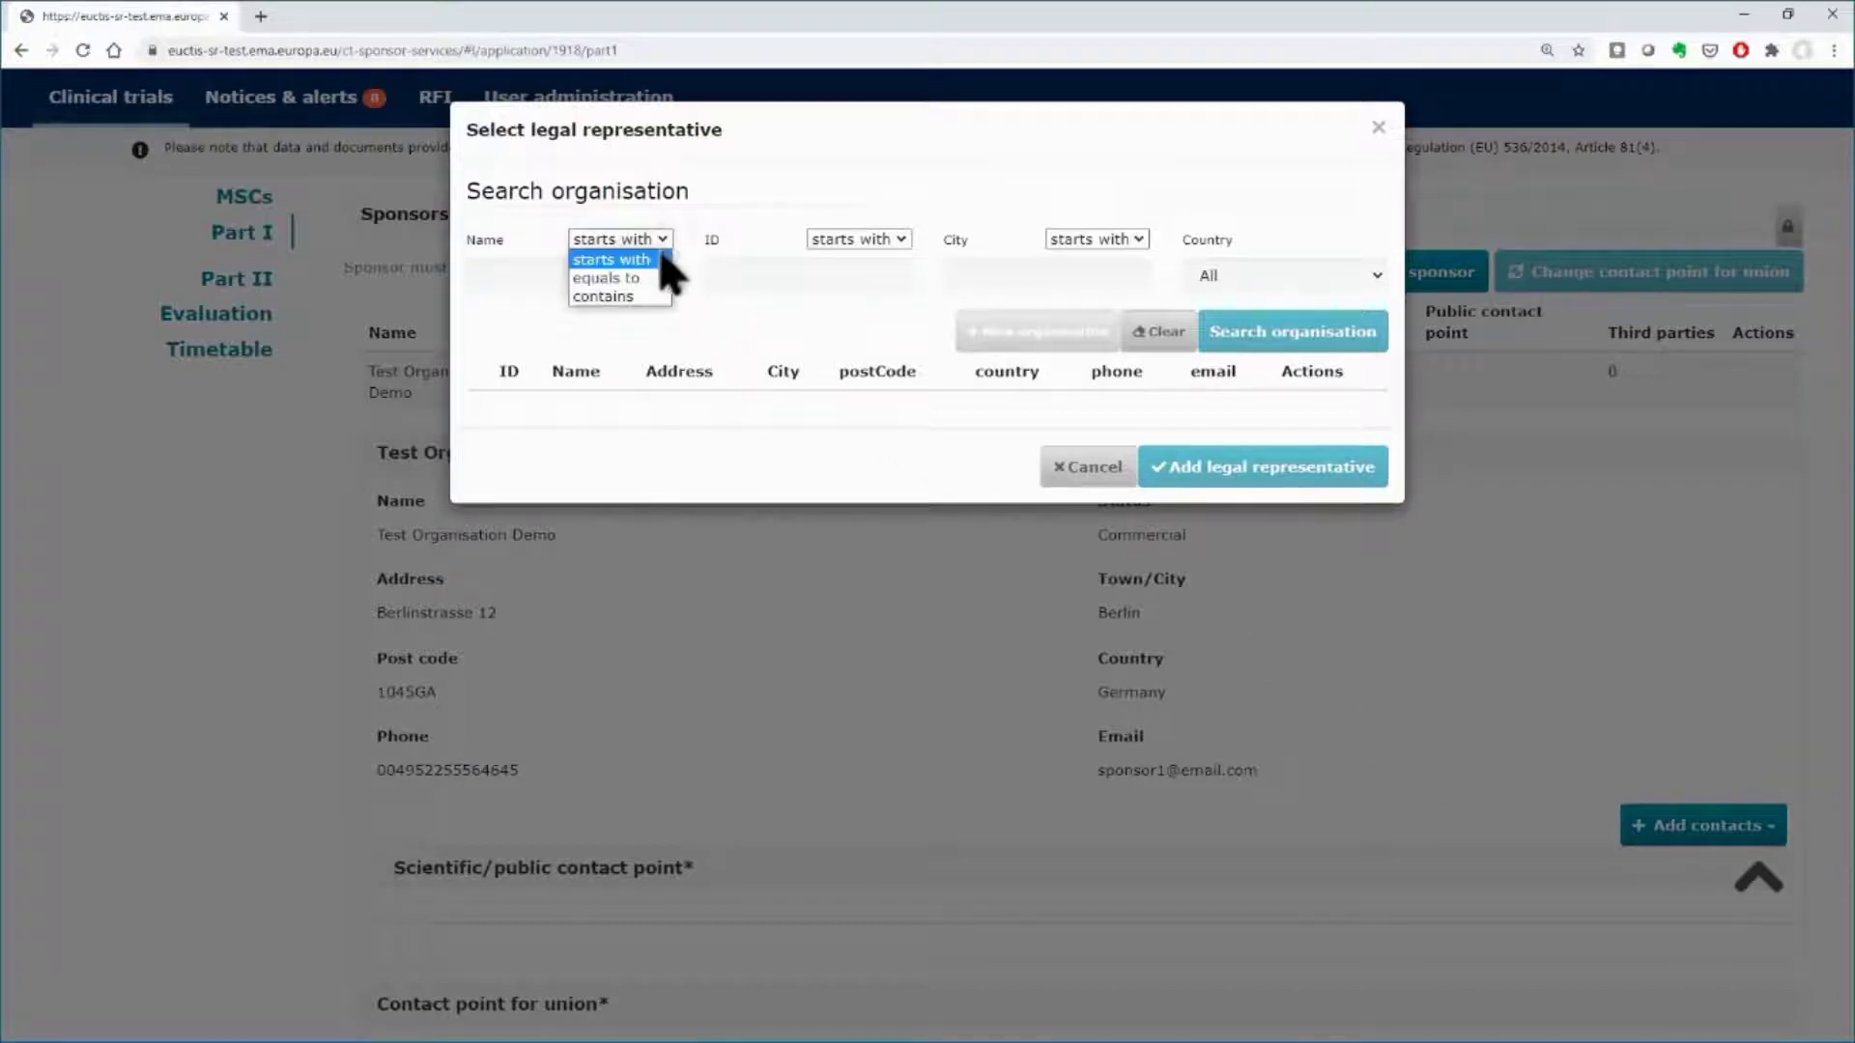
{"action": "left_click", "coordinate": [628, 296]}
{"action": "left_click", "coordinate": [595, 280]}
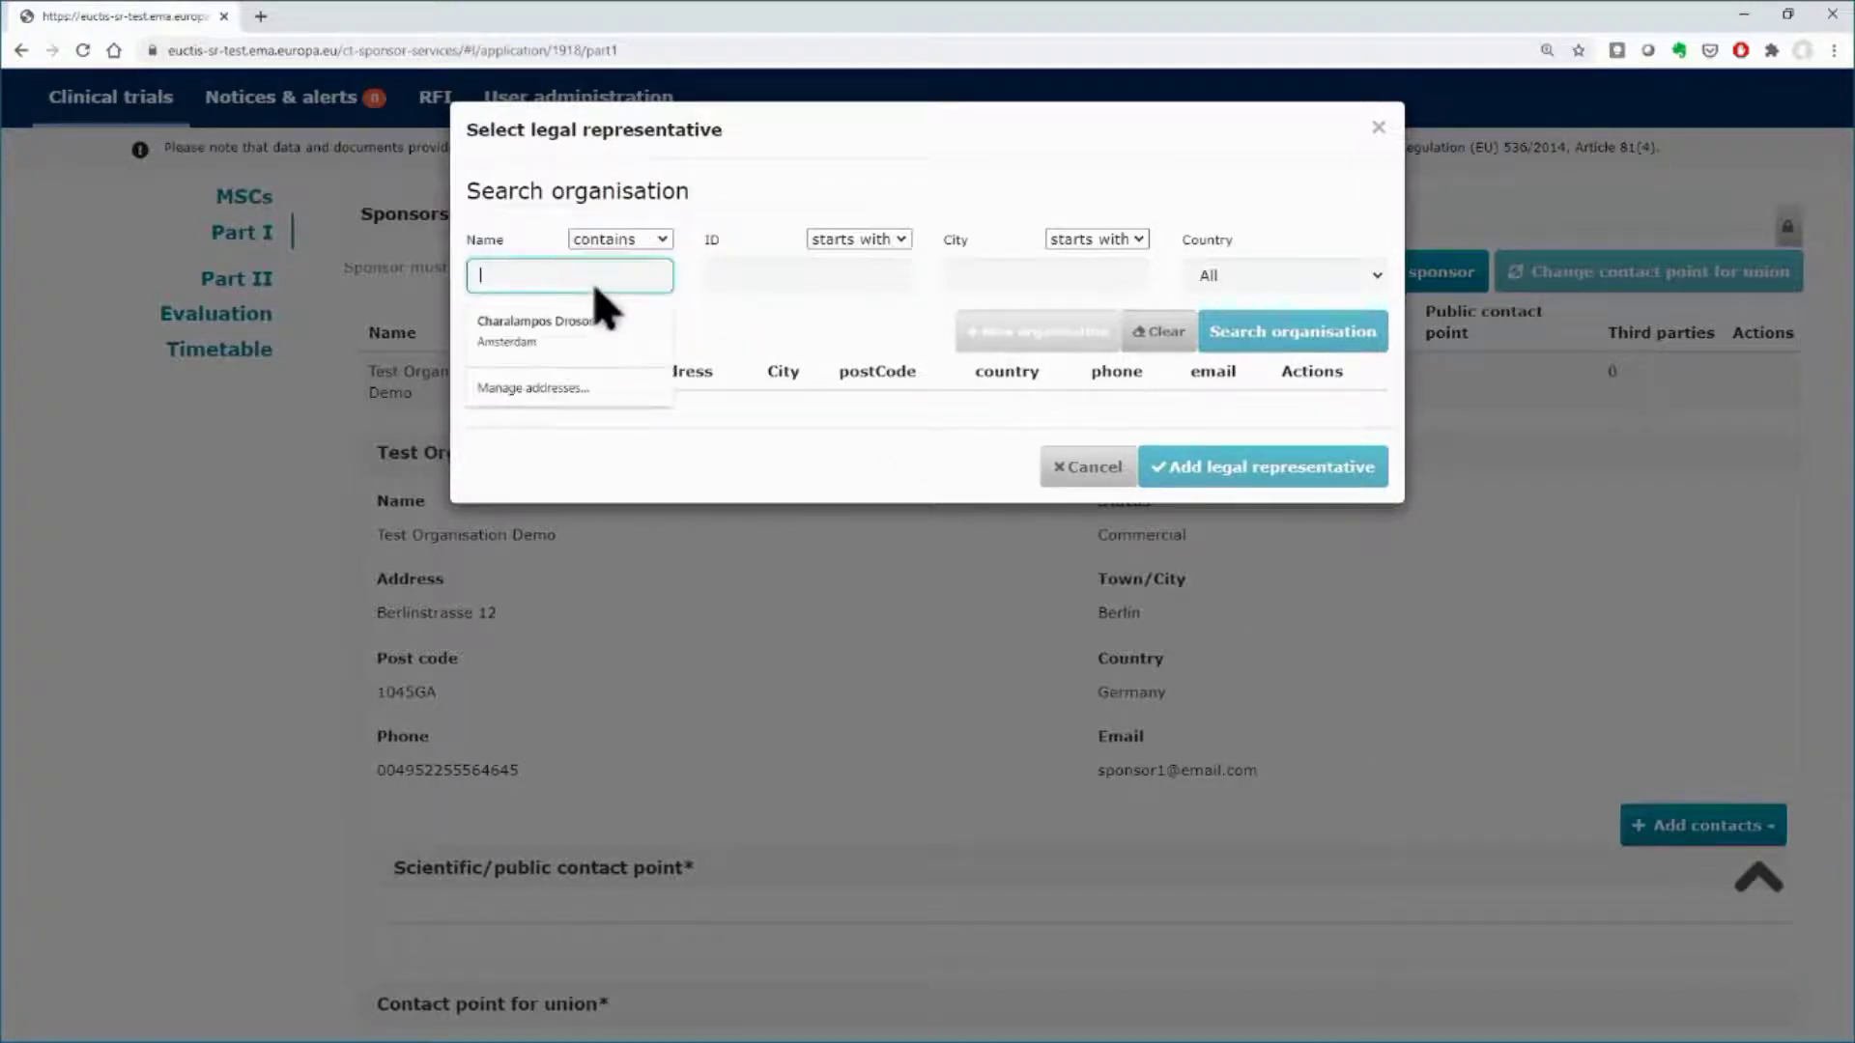
{"action": "type", "text": "Test Organisation"}
{"action": "left_click", "coordinate": [584, 359]}
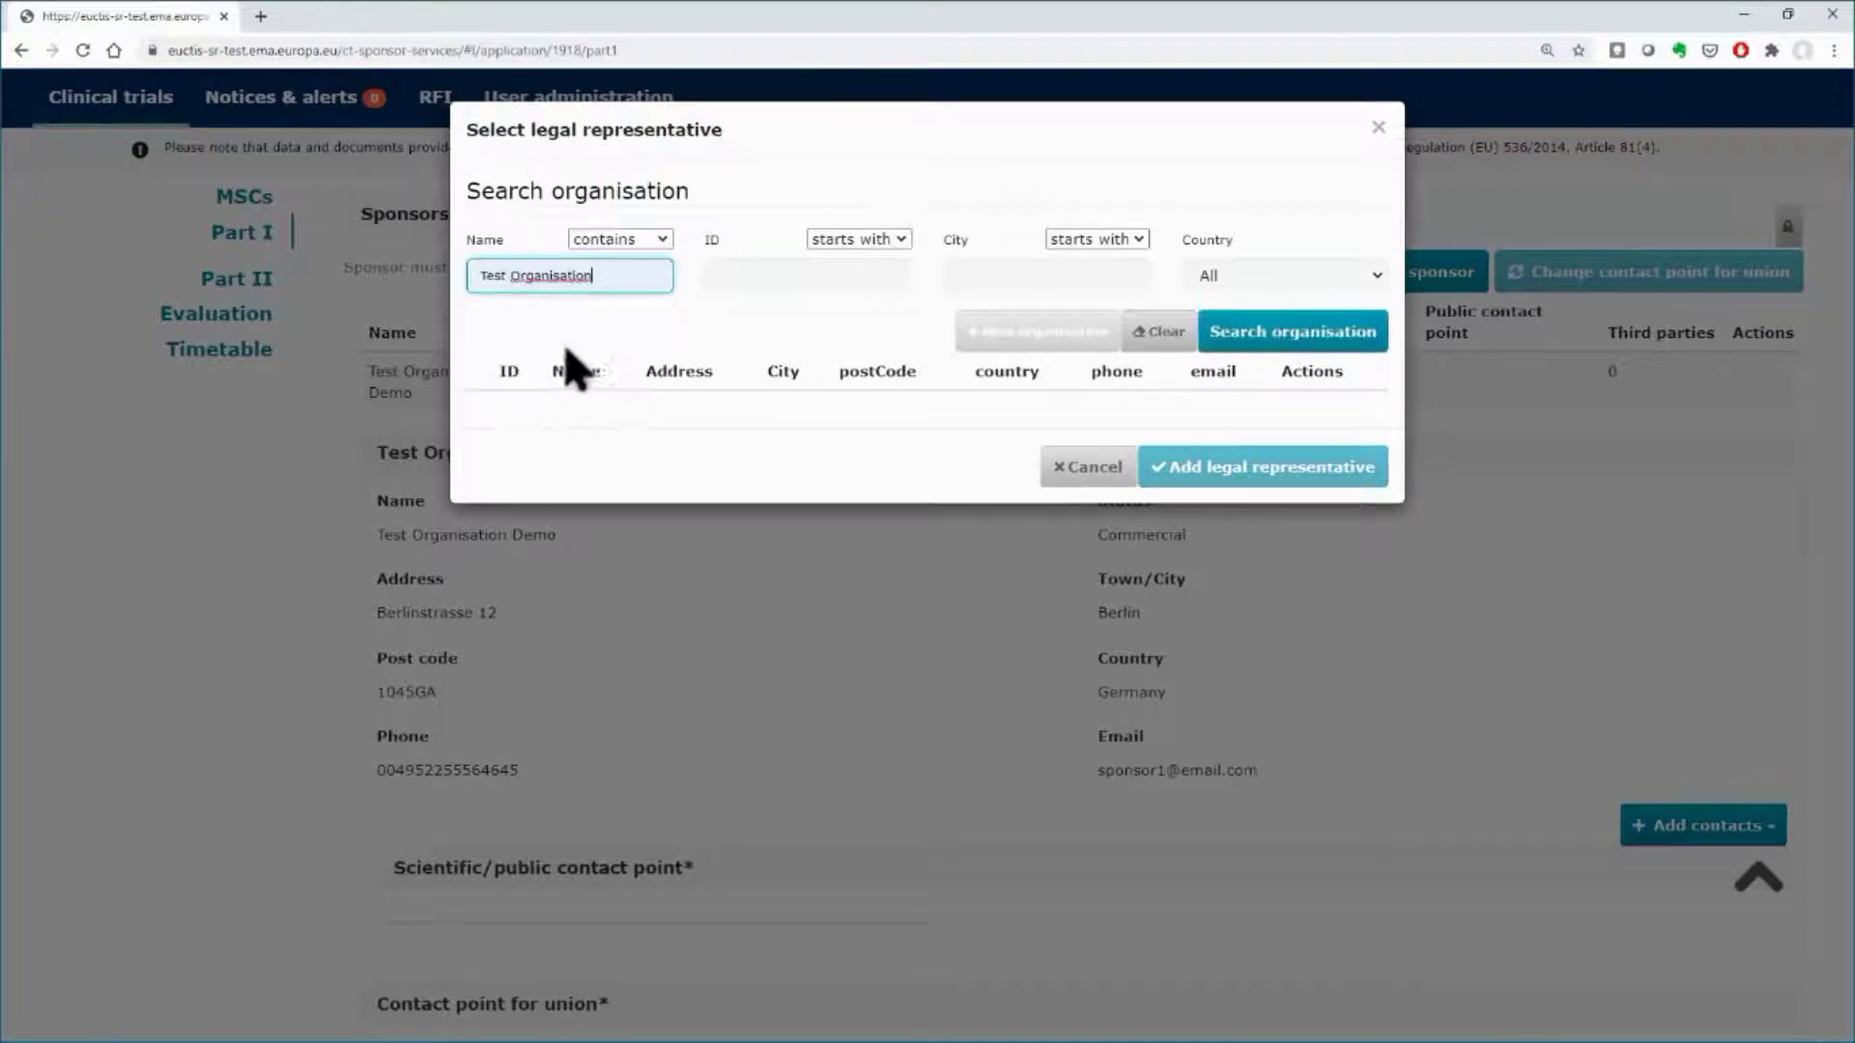
{"action": "left_click", "coordinate": [1282, 360]}
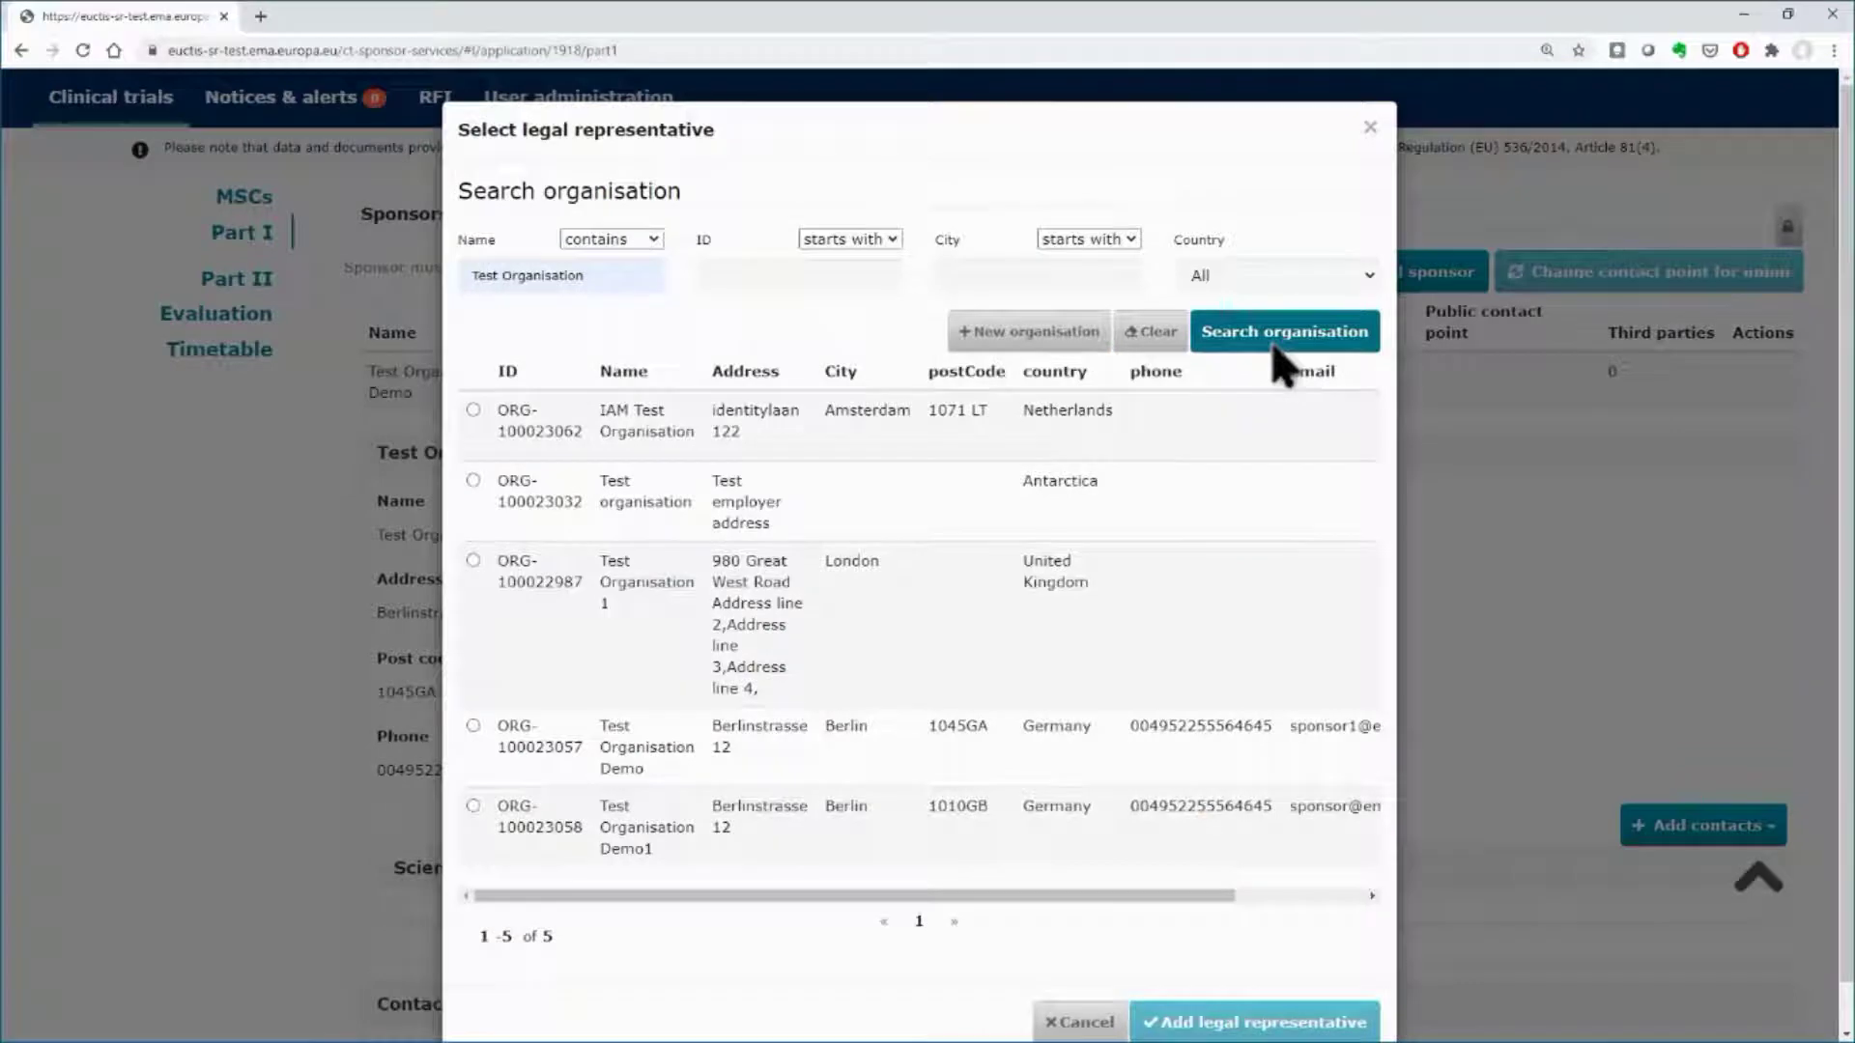
{"action": "left_click", "coordinate": [475, 728]}
{"action": "scroll", "coordinate": [477, 734], "scroll_direction": "down", "scroll_amount": 1}
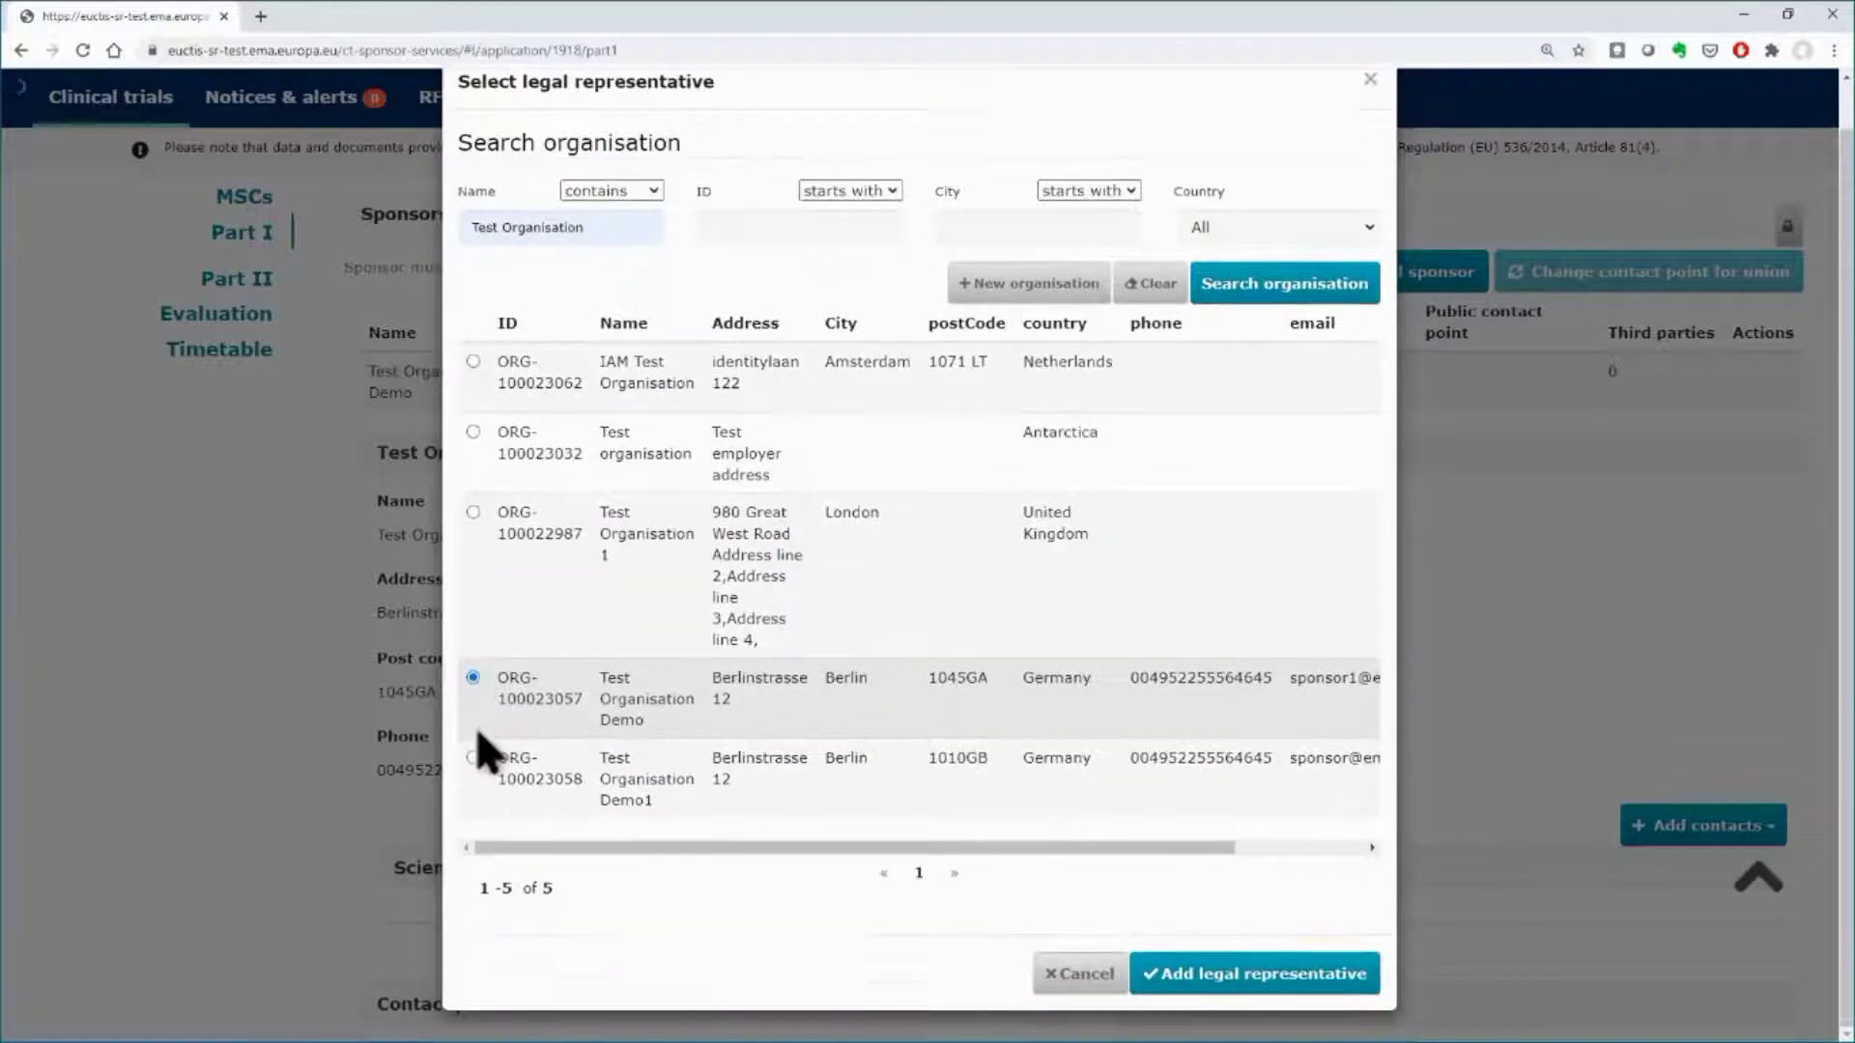
{"action": "left_click", "coordinate": [1254, 976]}
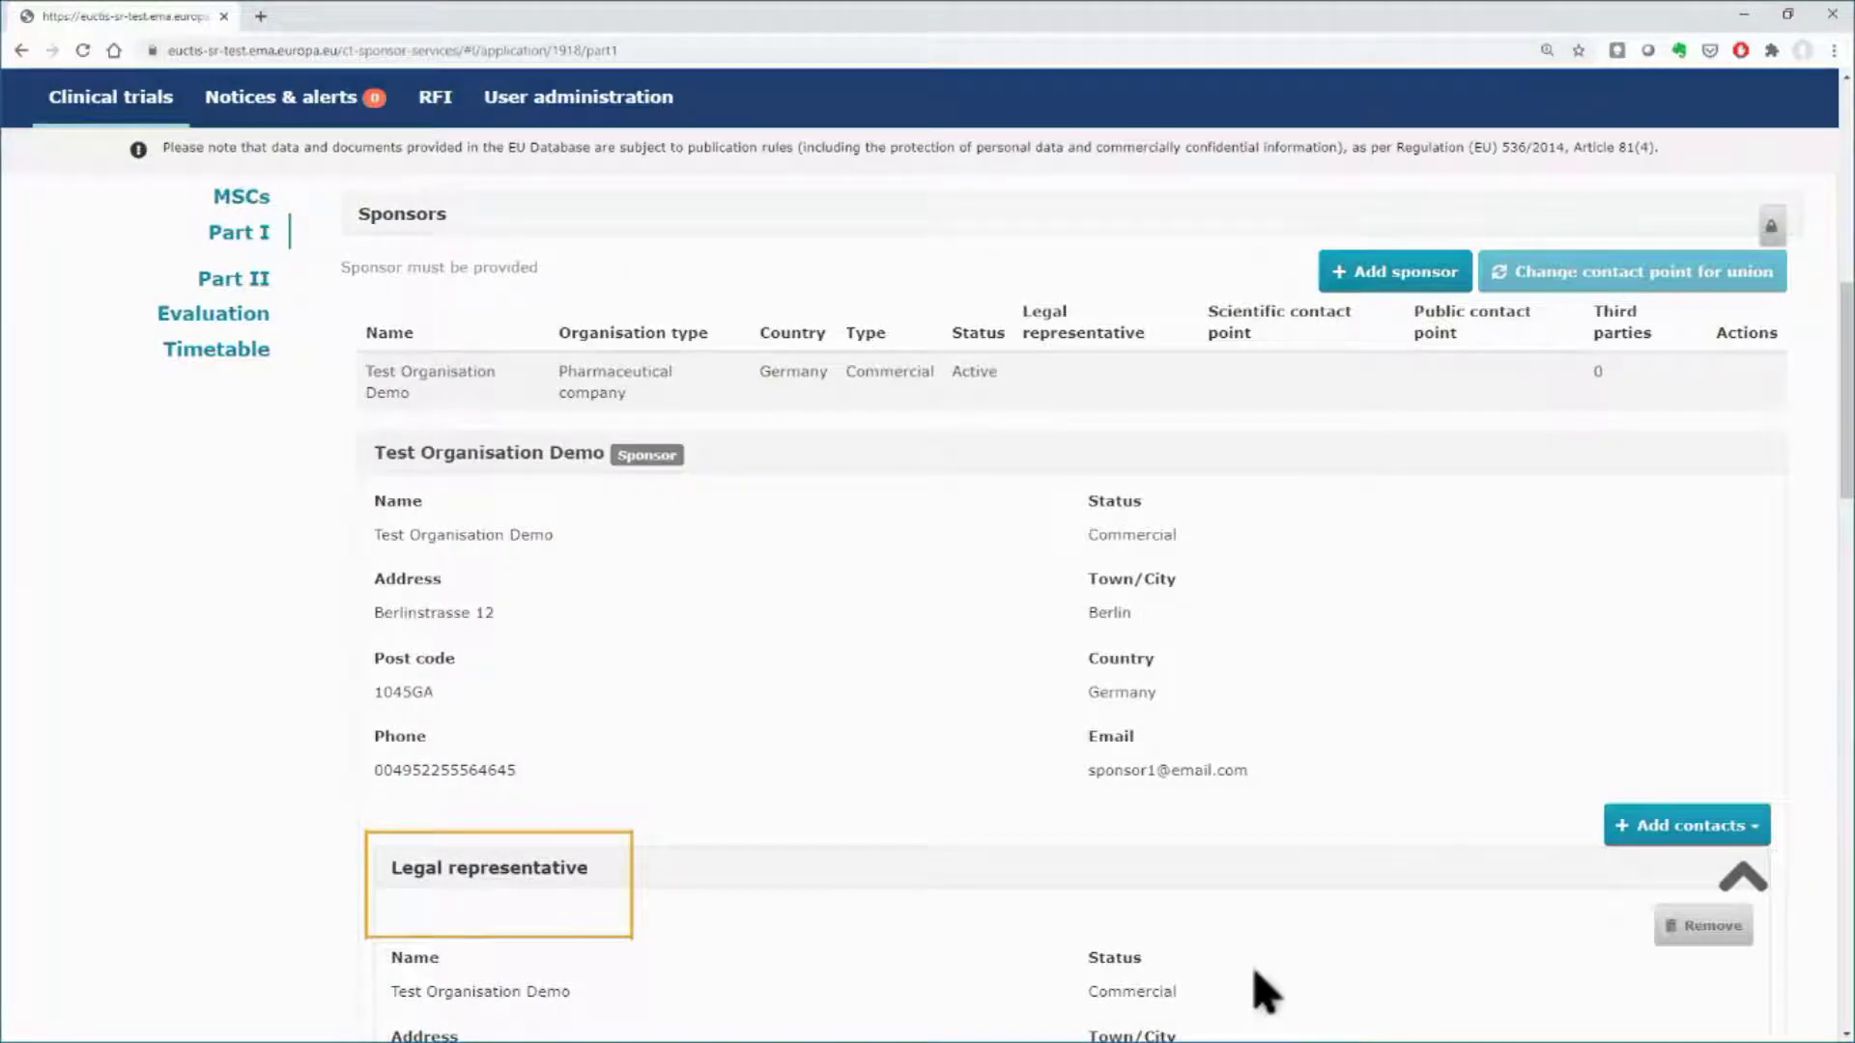
- Enter the legal representative contact's first name, last name, phone number and e-mail address
{"action": "scroll", "coordinate": [1261, 990], "scroll_direction": "down", "scroll_amount": 6}
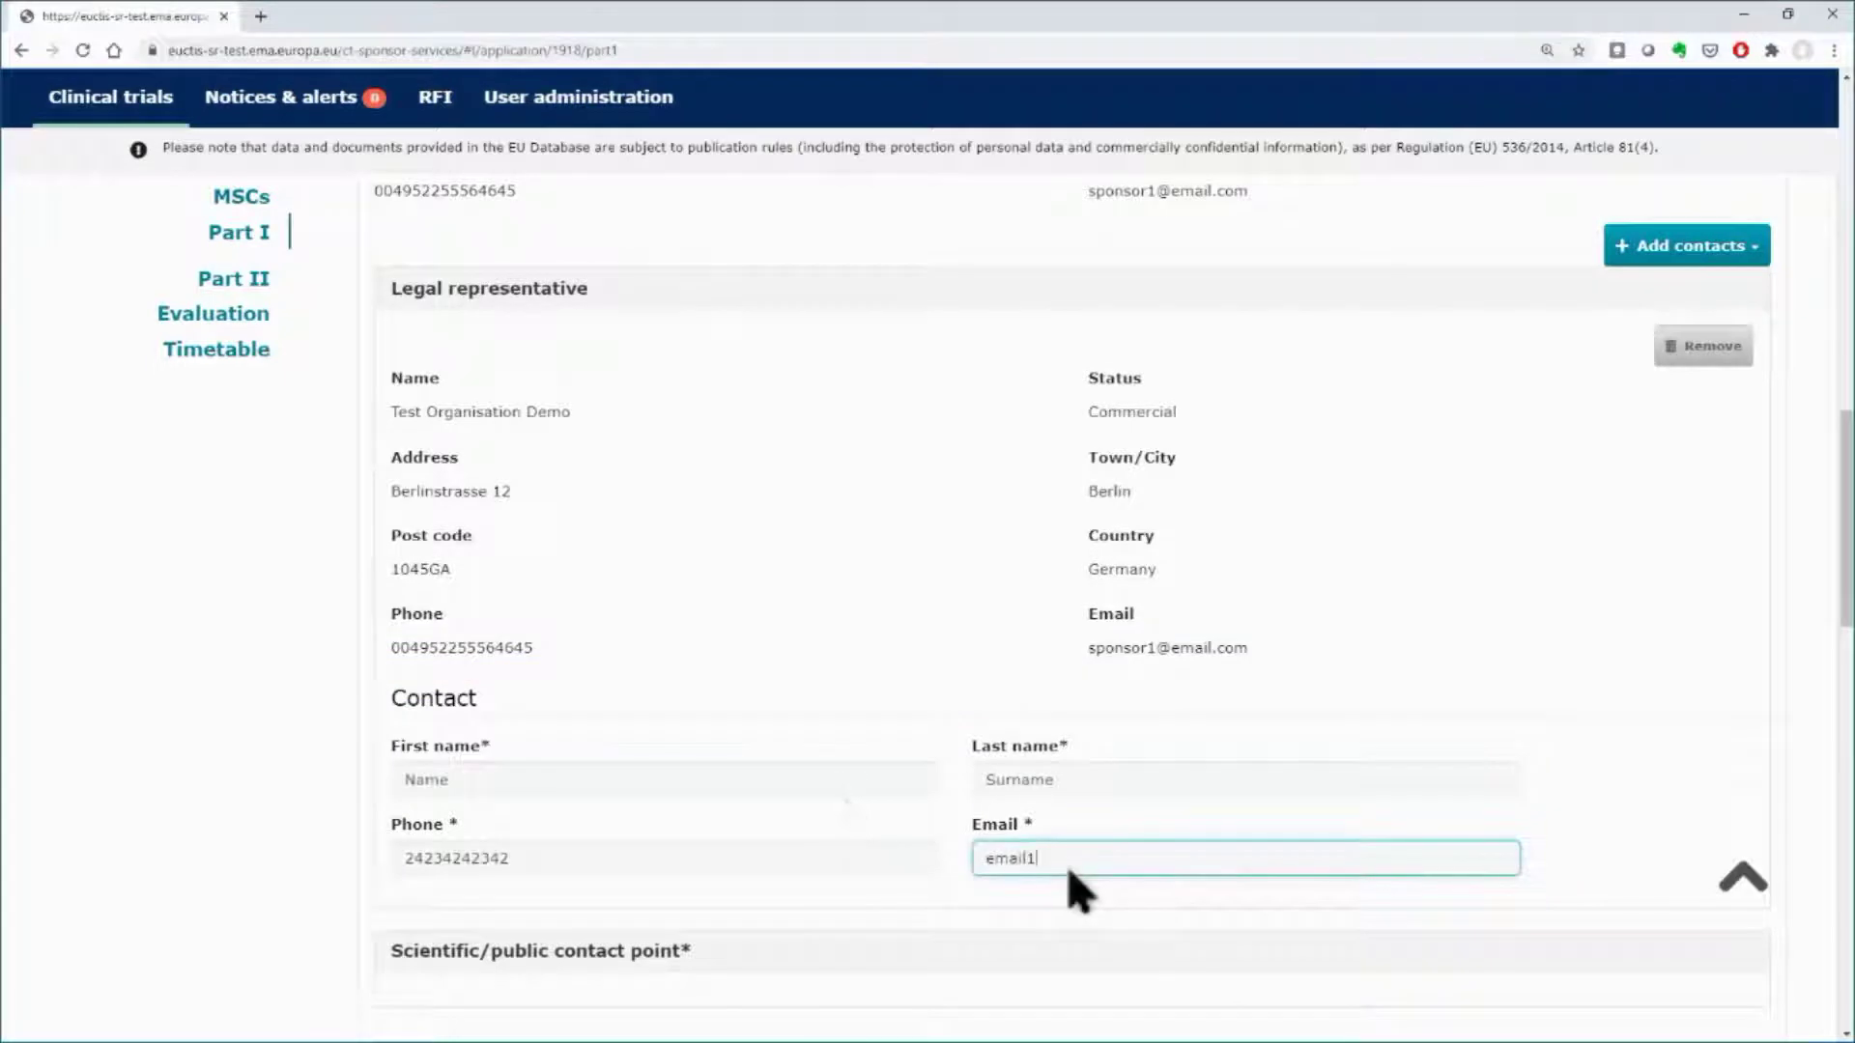
{"action": "type", "text": "@email.com"}
{"action": "scroll", "coordinate": [1075, 890], "scroll_direction": "up", "scroll_amount": 1}
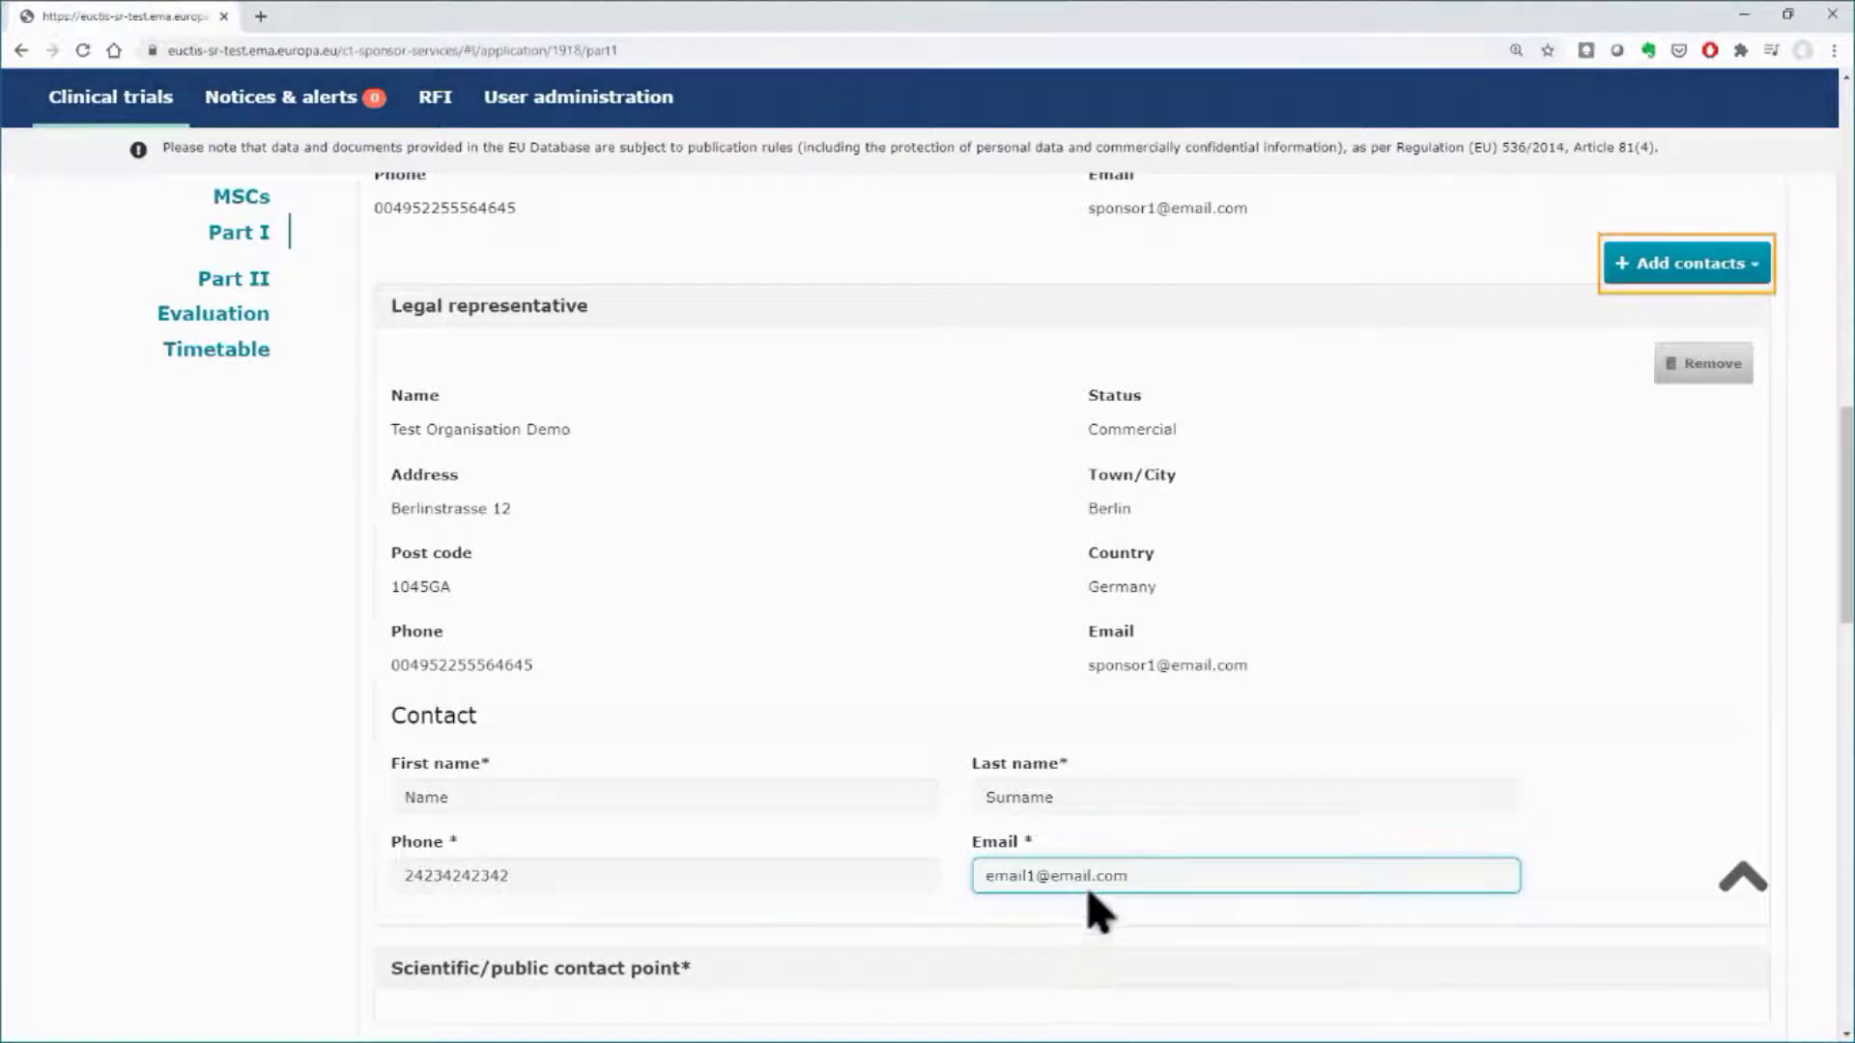
{"action": "left_click", "coordinate": [1760, 277]}
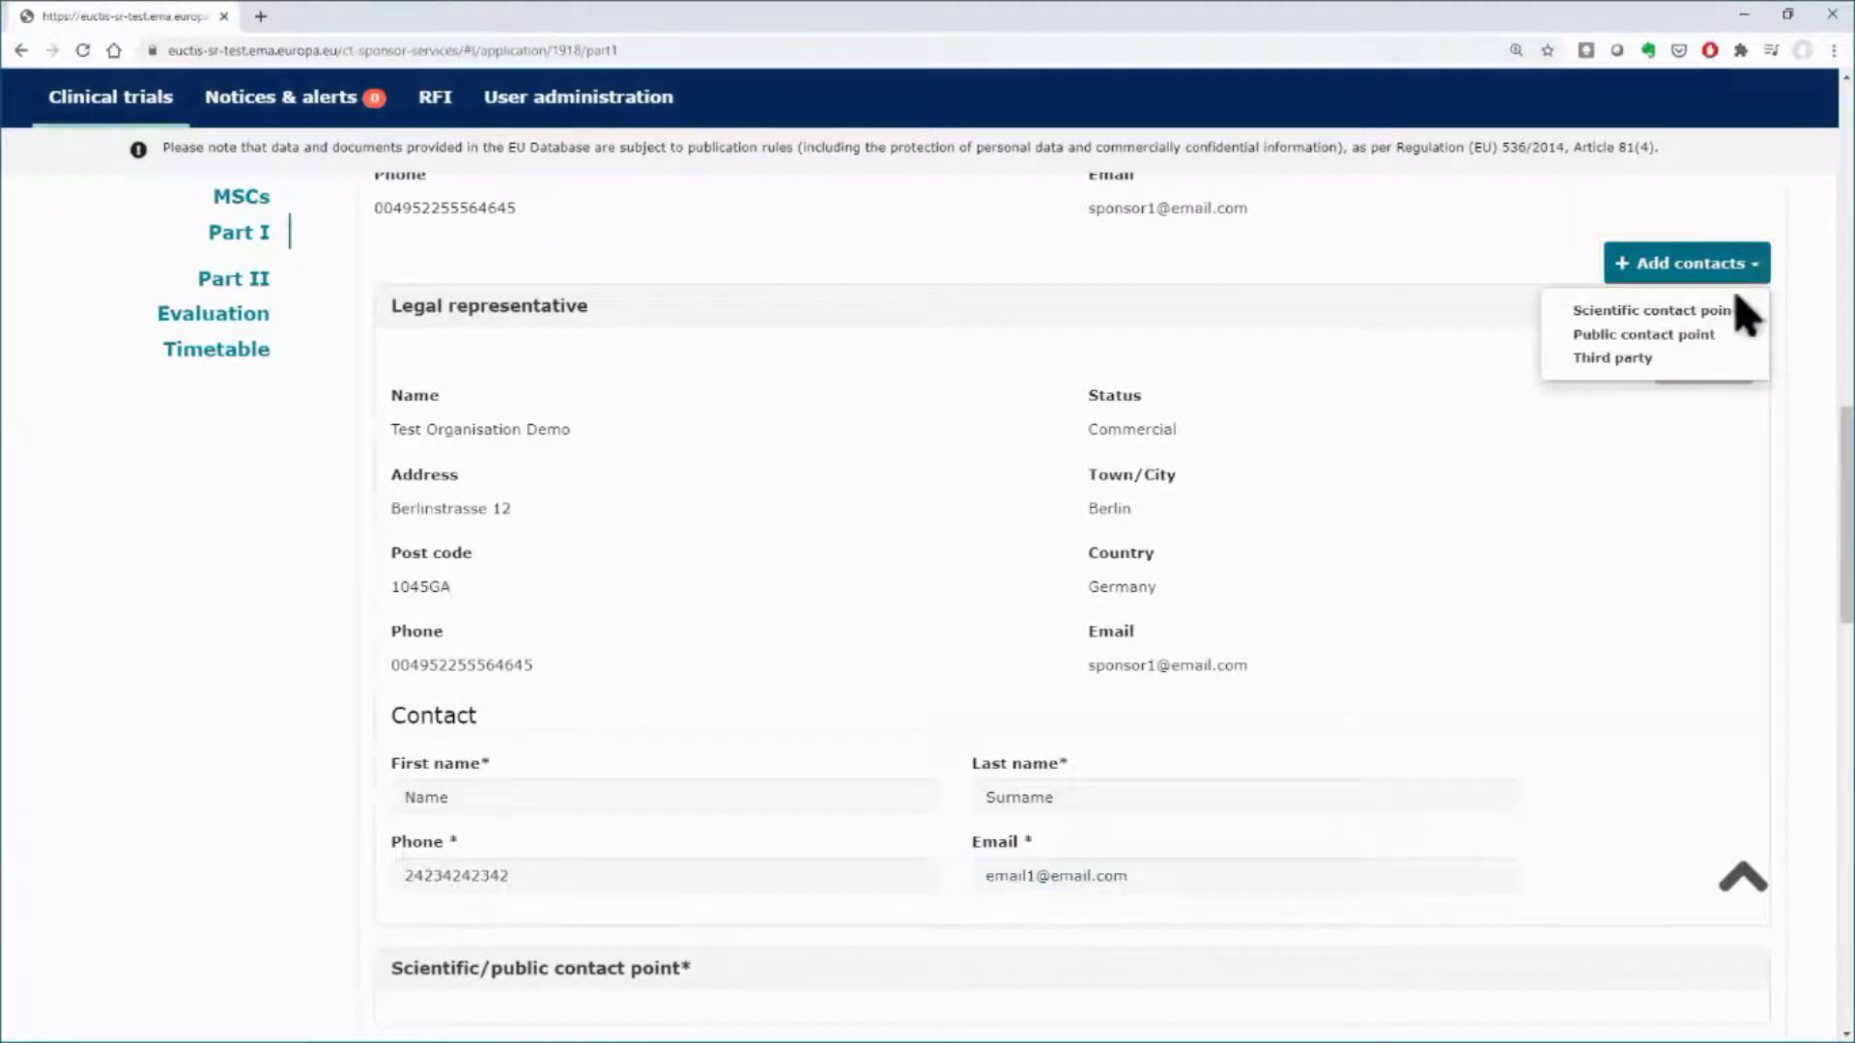
- Add a scientific contact point, selecting Test Organisation Demo as its organisation
{"action": "left_click", "coordinate": [1720, 312]}
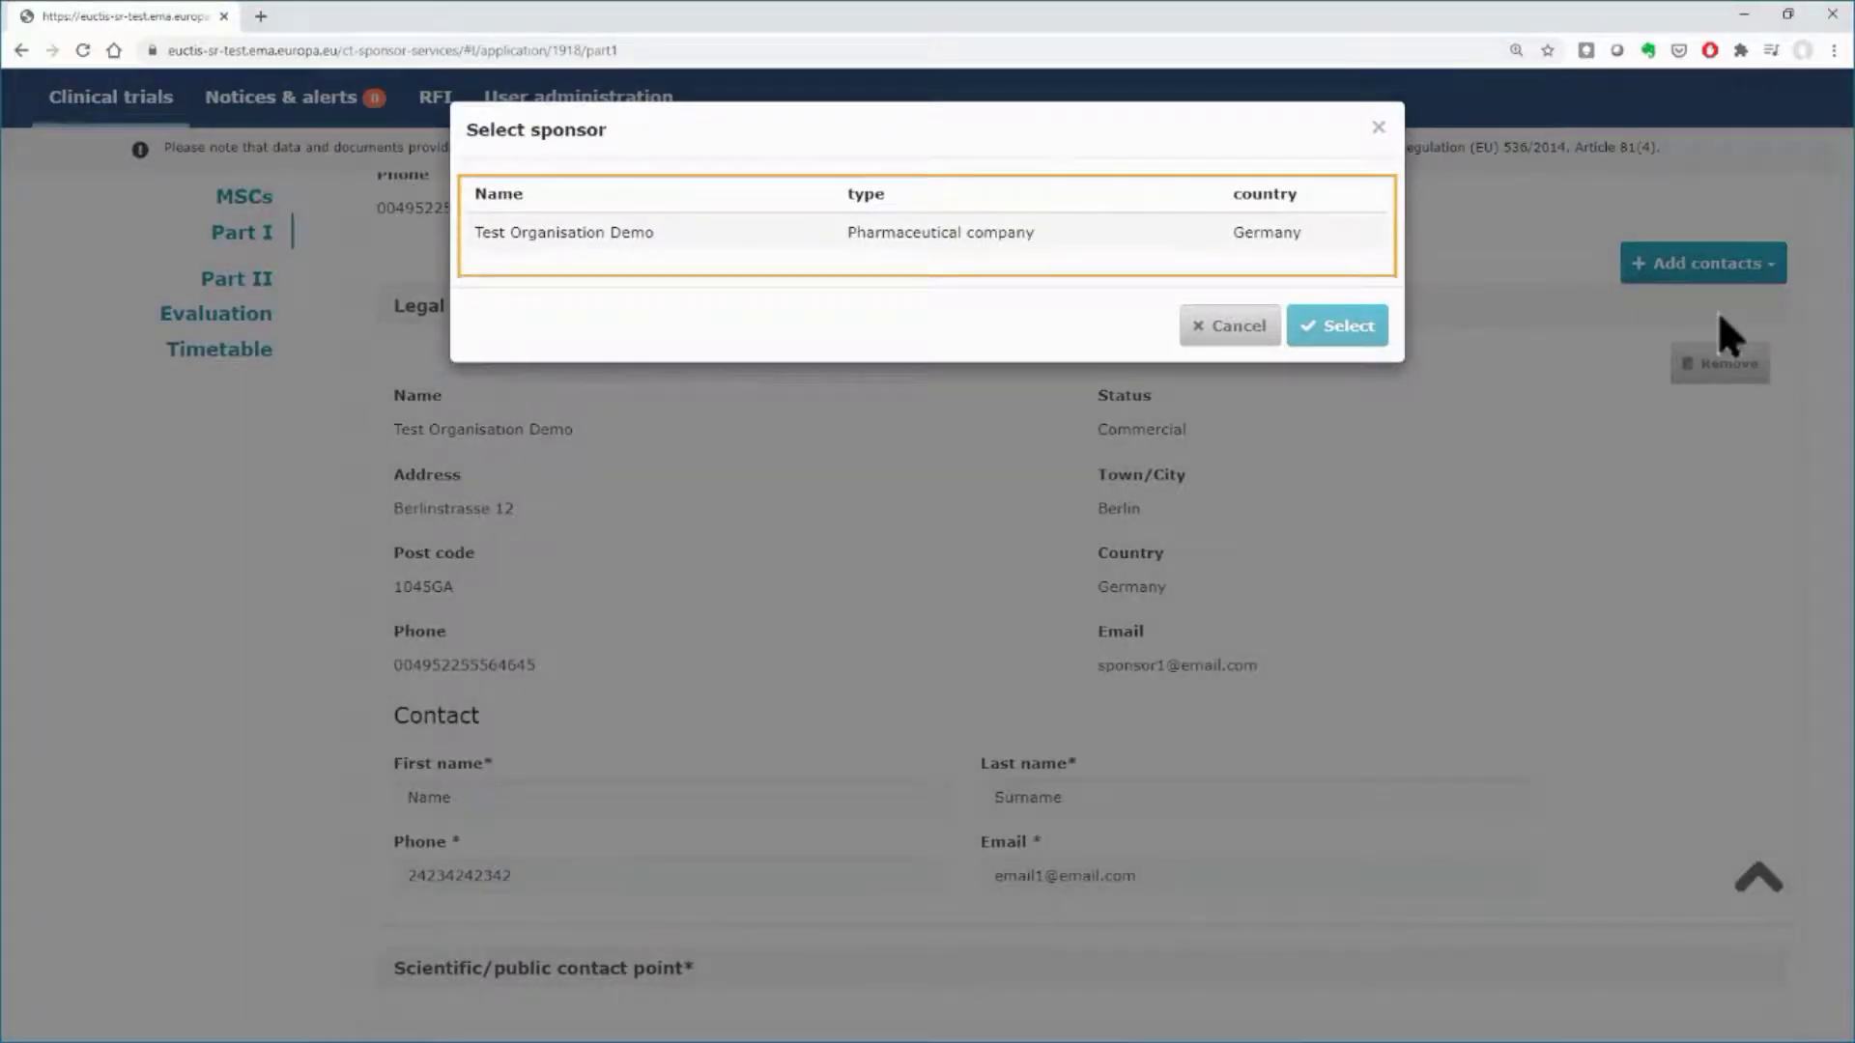
{"action": "left_click", "coordinate": [1061, 243]}
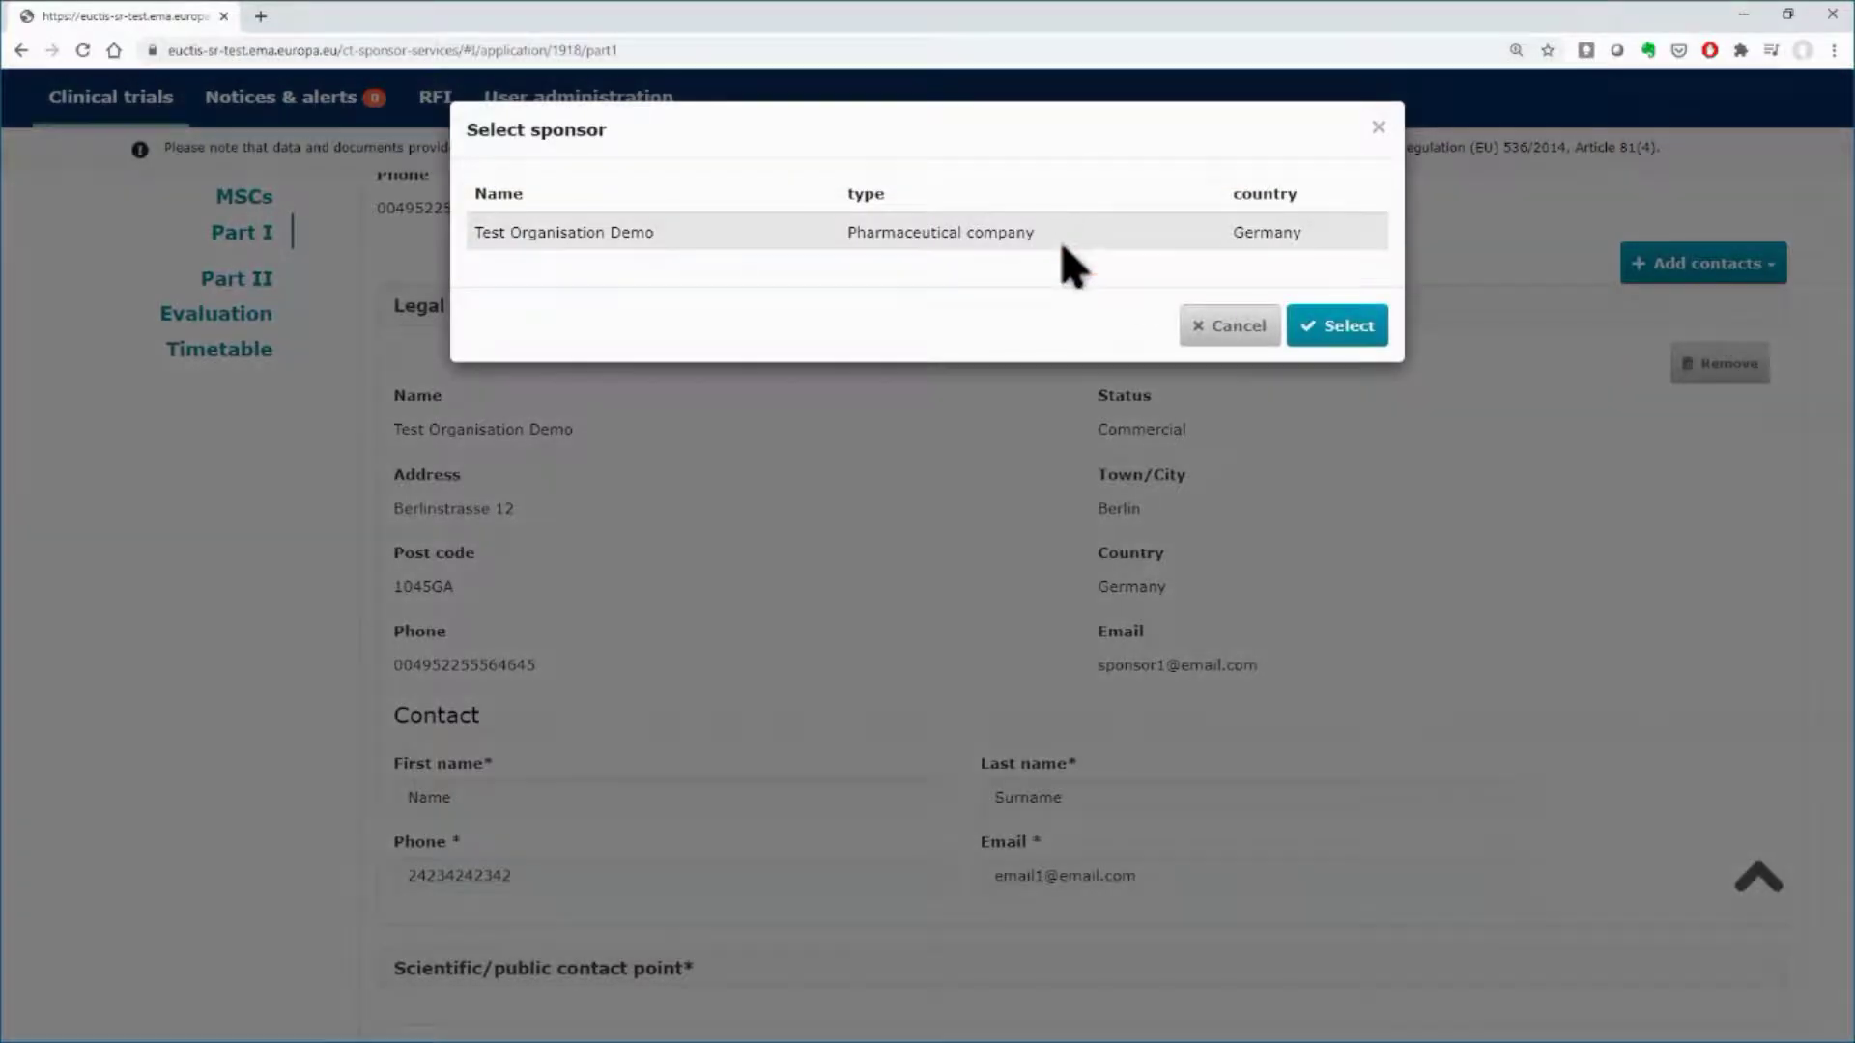
{"action": "left_click", "coordinate": [1328, 336]}
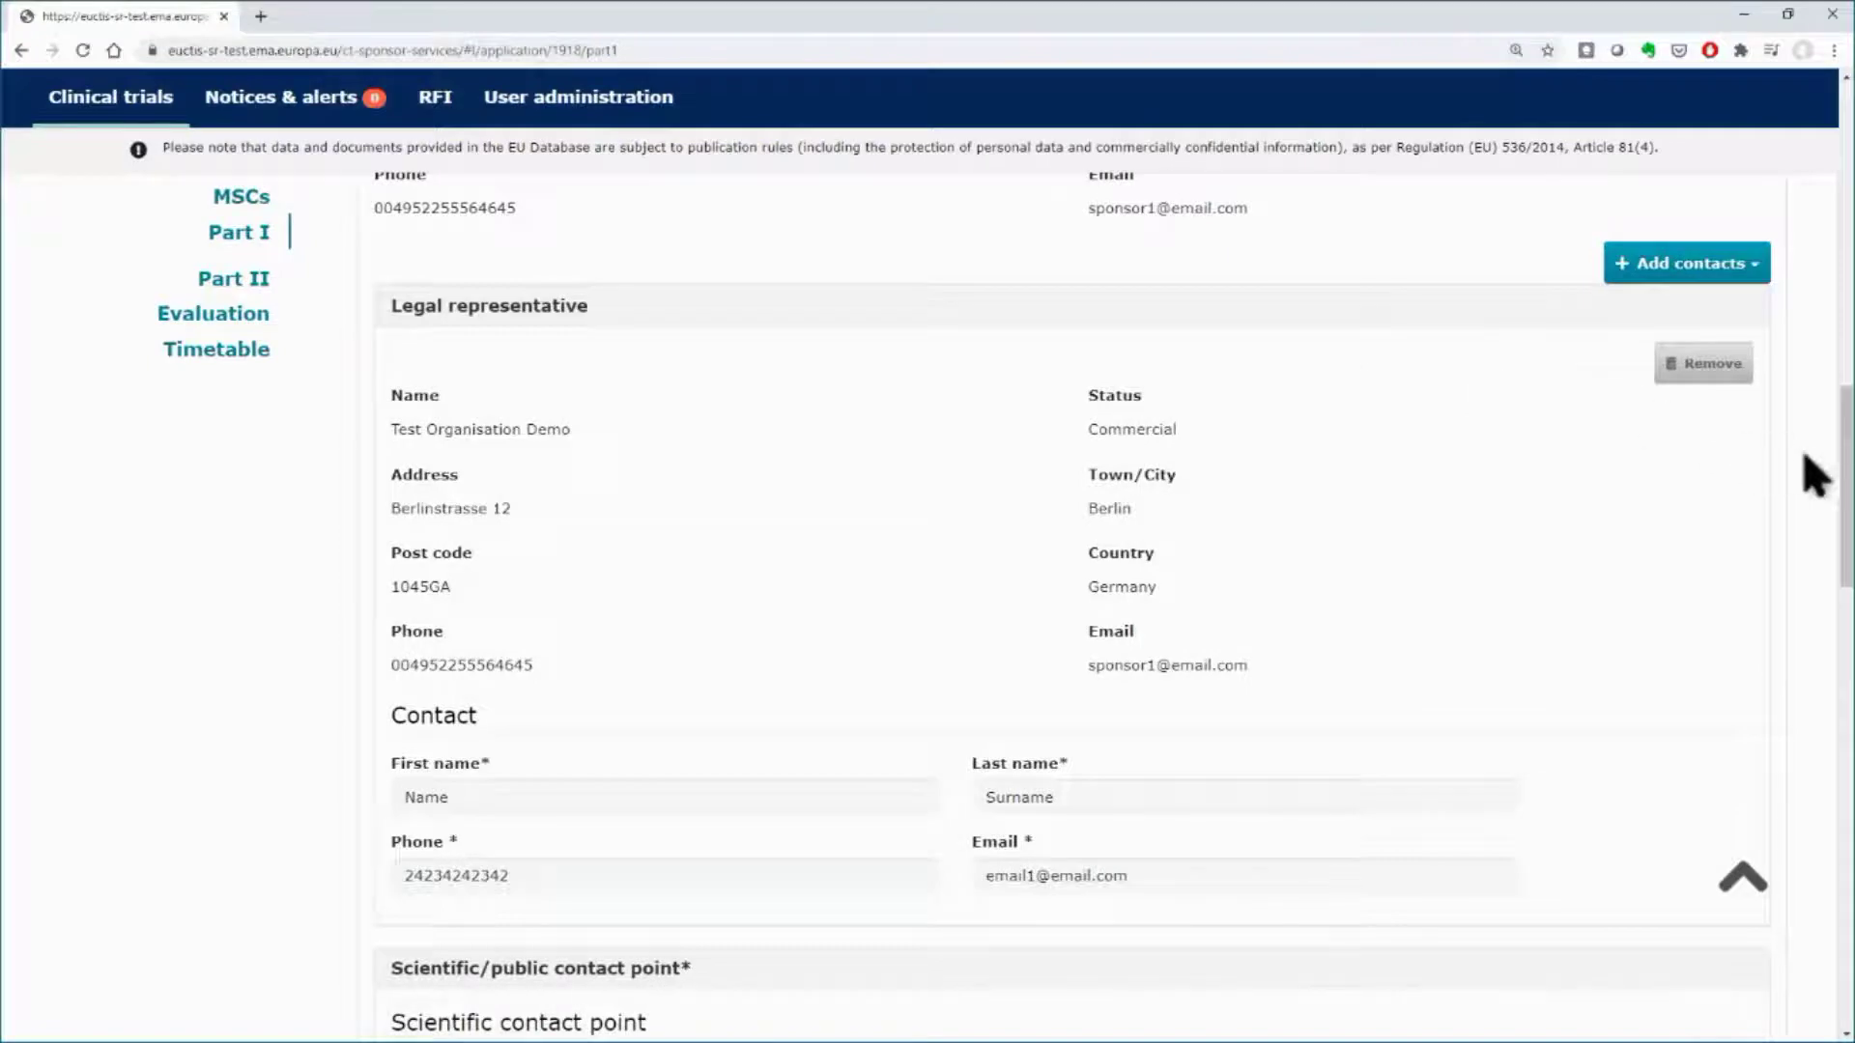
- Mark the scientific contact point as also serving as the public contact point
{"action": "left_click_drag", "start_coordinate": [1850, 503], "coordinate": [1850, 624]}
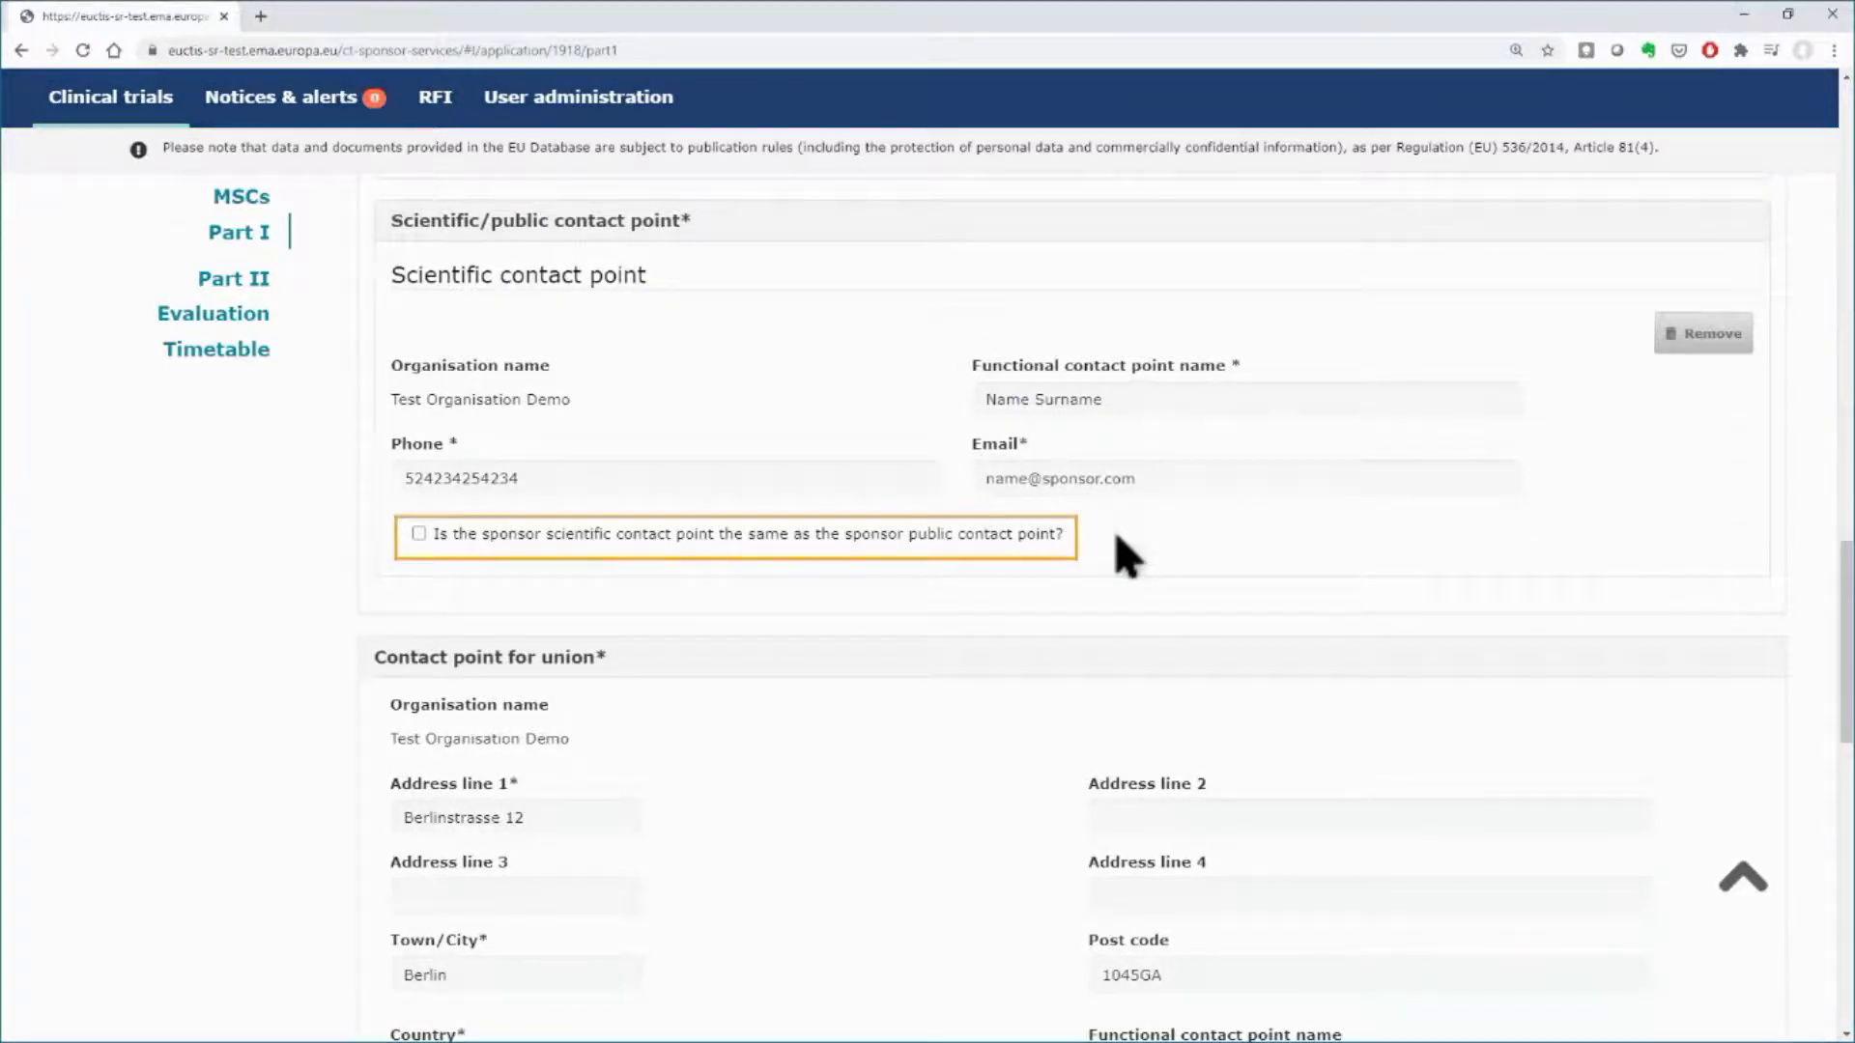
{"action": "left_click", "coordinate": [421, 535]}
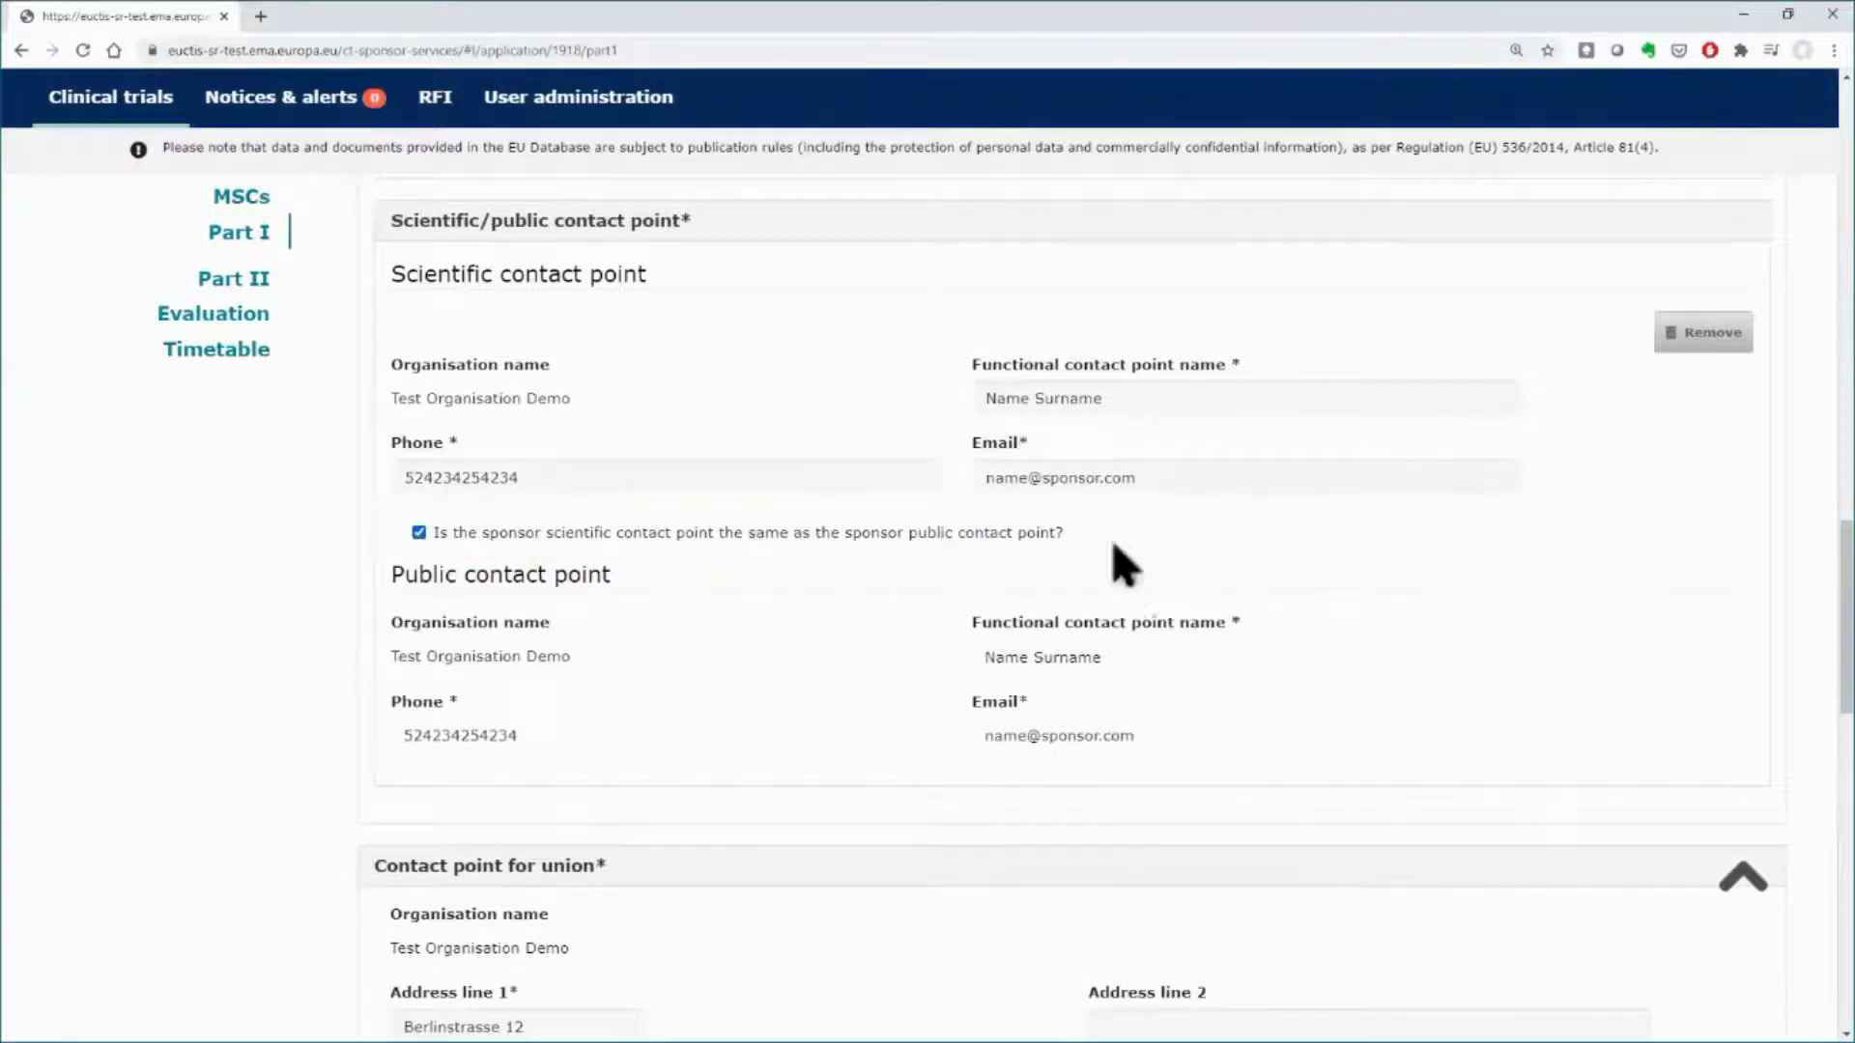
{"action": "left_click_drag", "start_coordinate": [1845, 553], "coordinate": [1847, 425]}
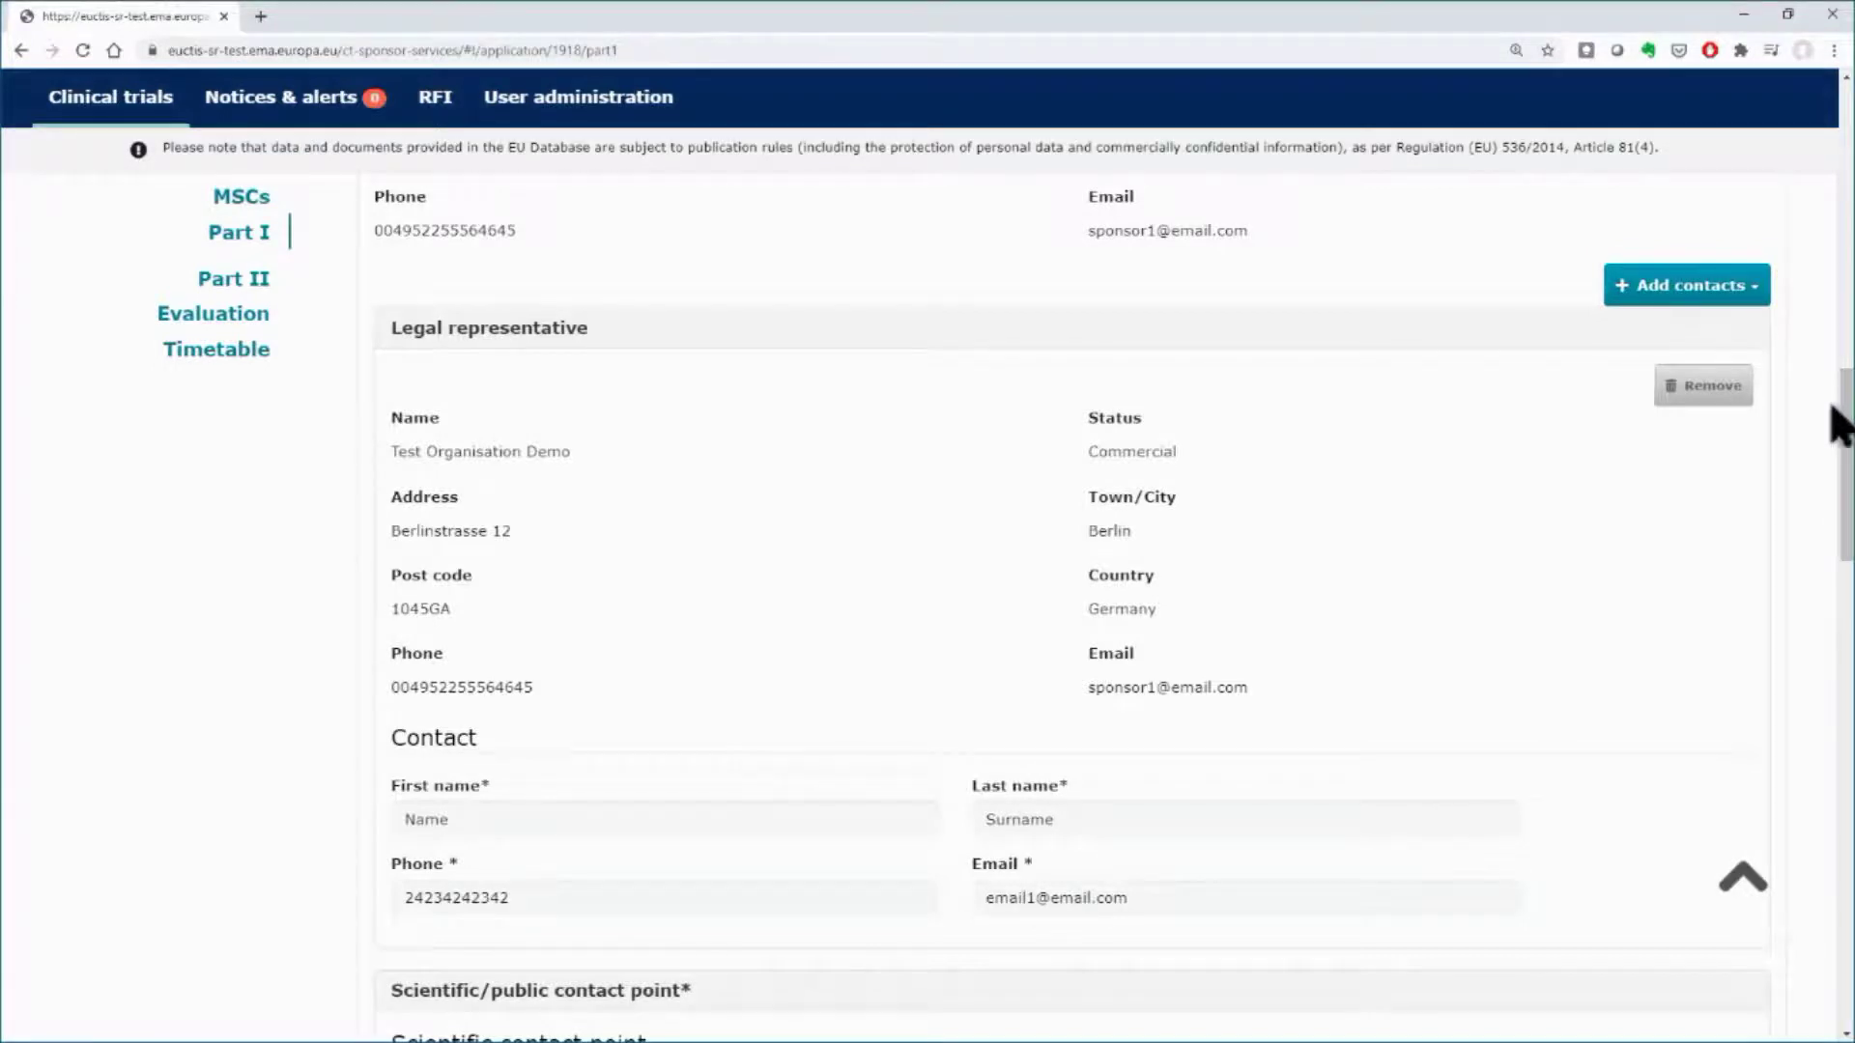
{"action": "left_click", "coordinate": [1758, 294]}
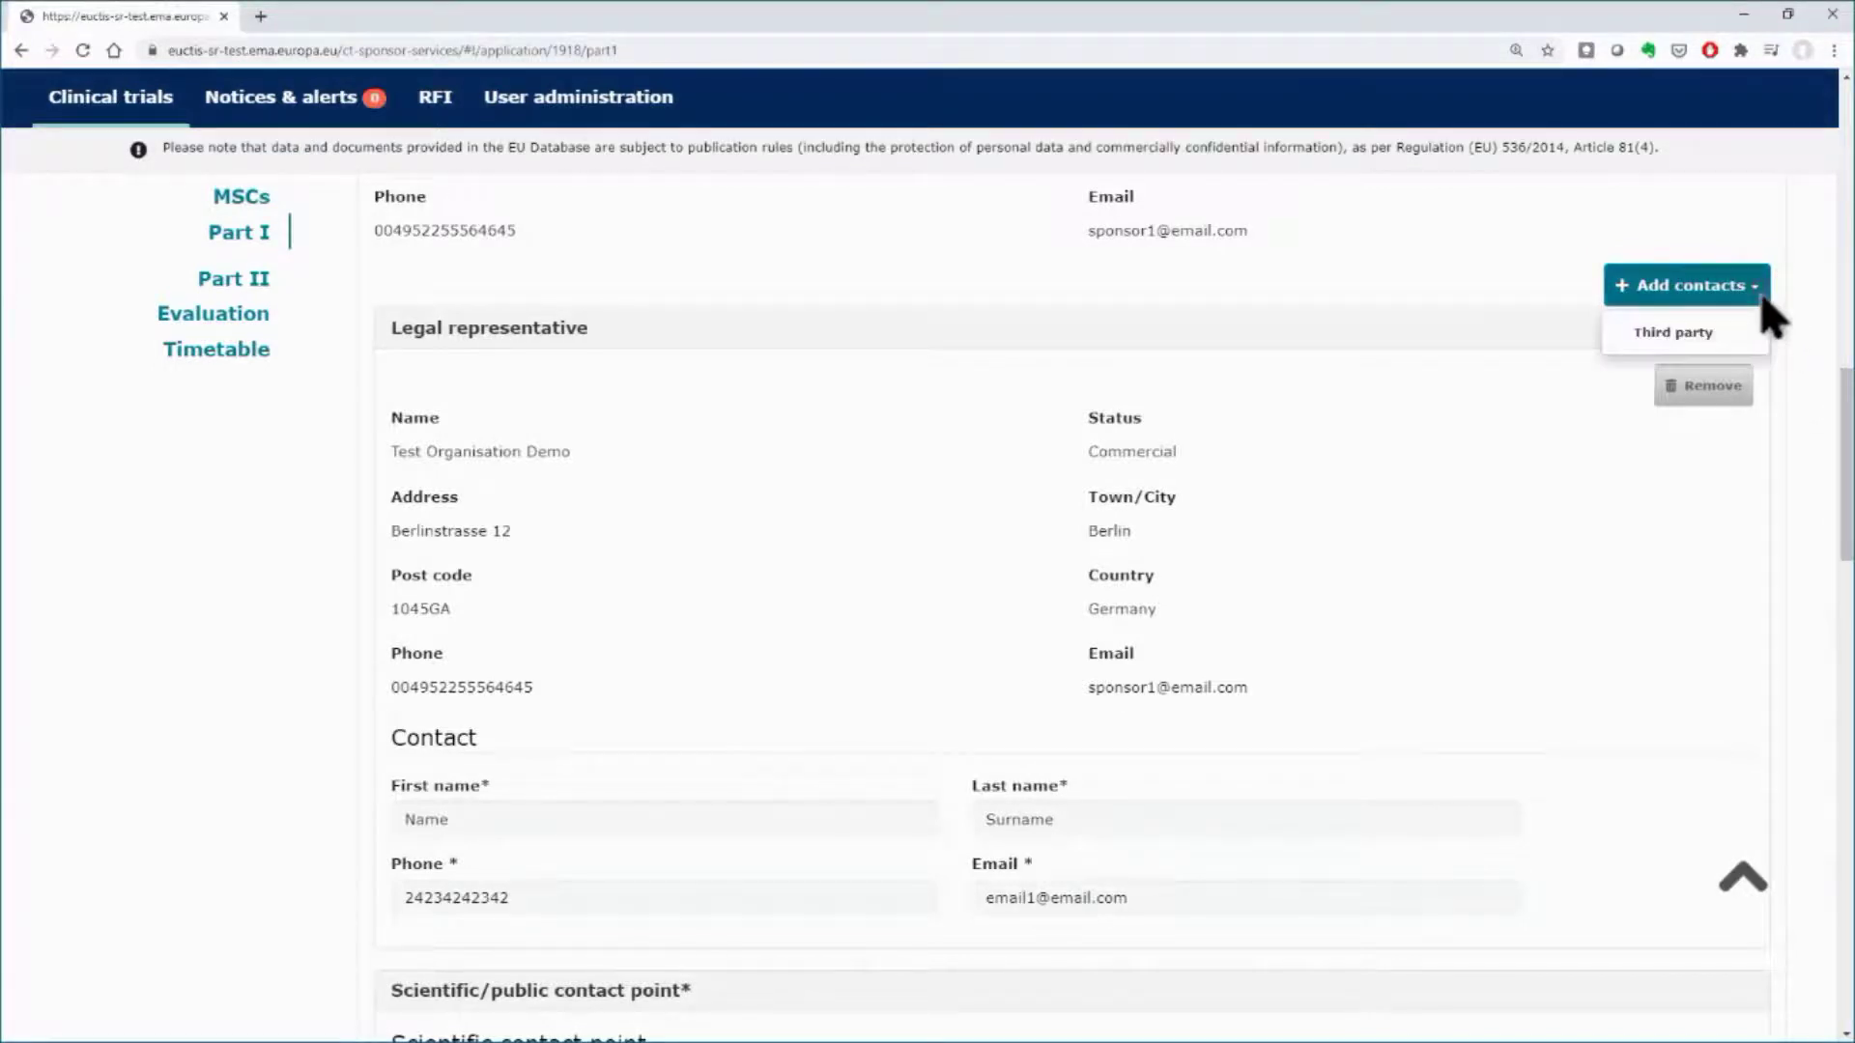
- Search names containing 'Test Organisation' and add Test Organisation Demo (postcode 1045GA) as a third party
{"action": "left_click", "coordinate": [1683, 332]}
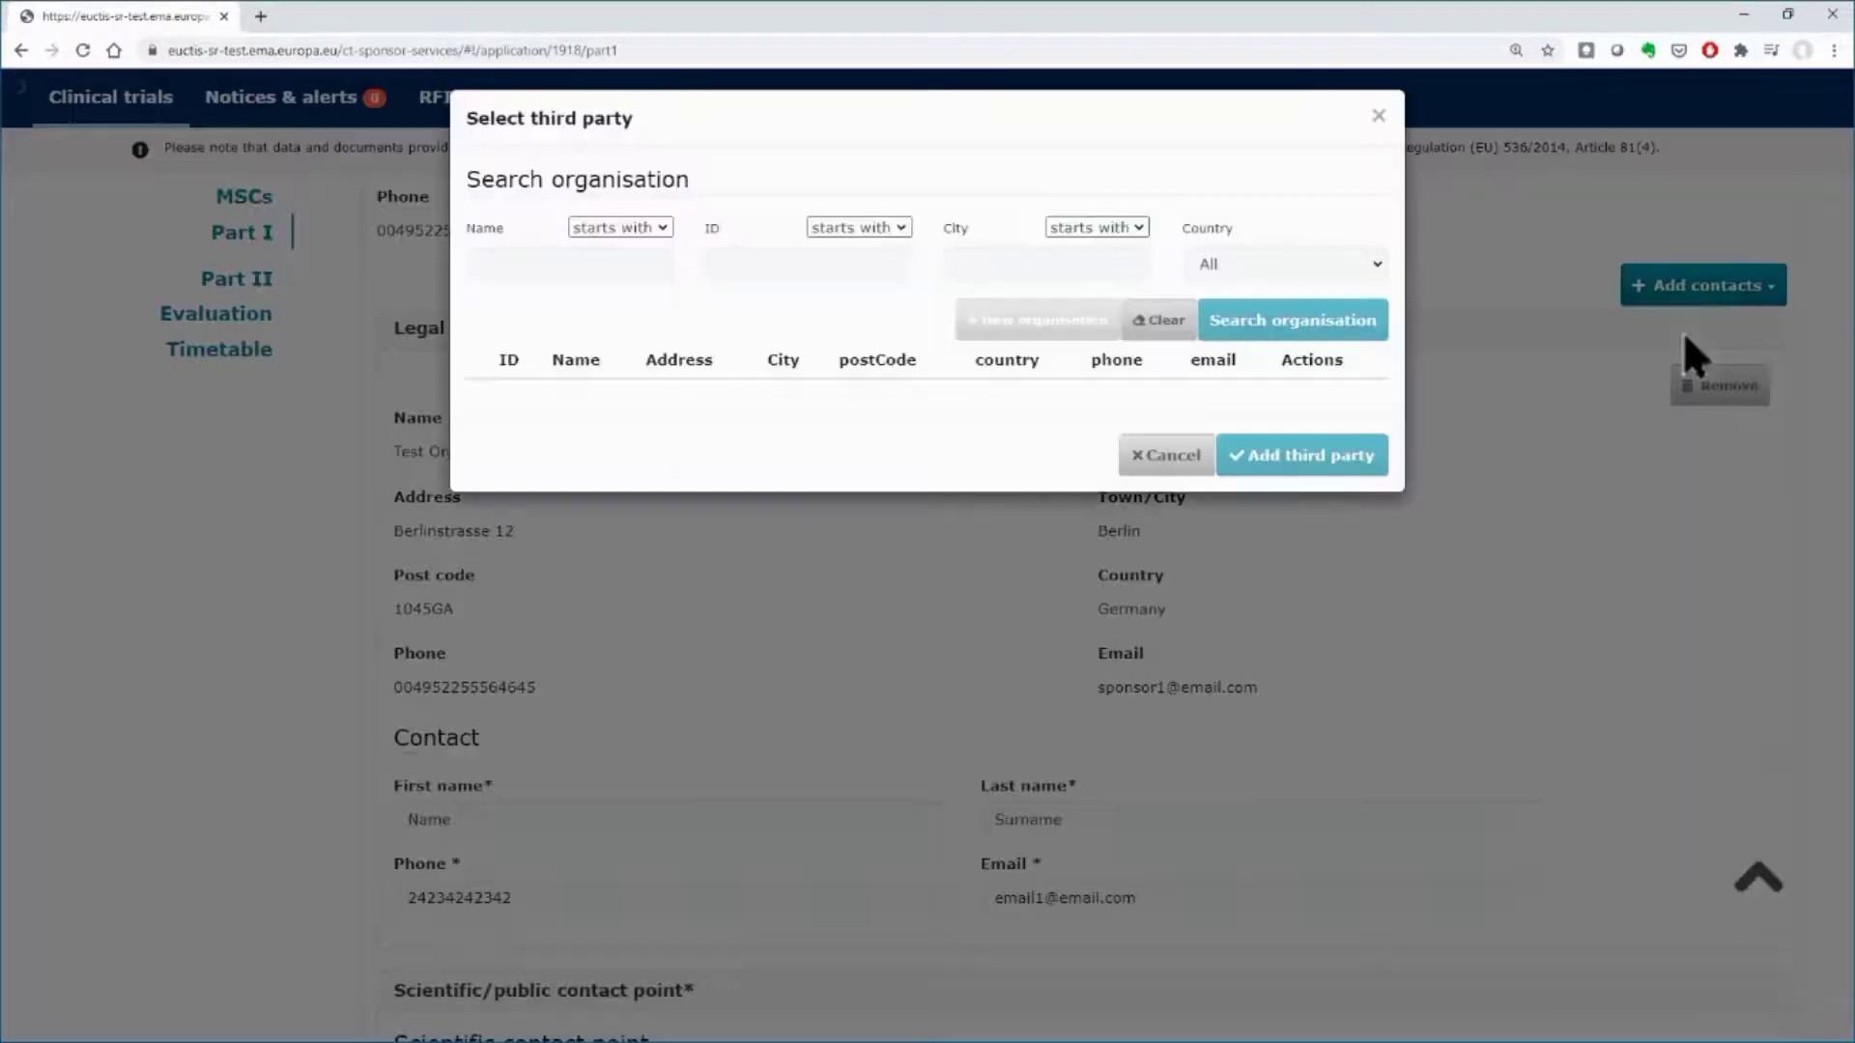
{"action": "left_click", "coordinate": [663, 241]}
{"action": "left_click", "coordinate": [637, 295]}
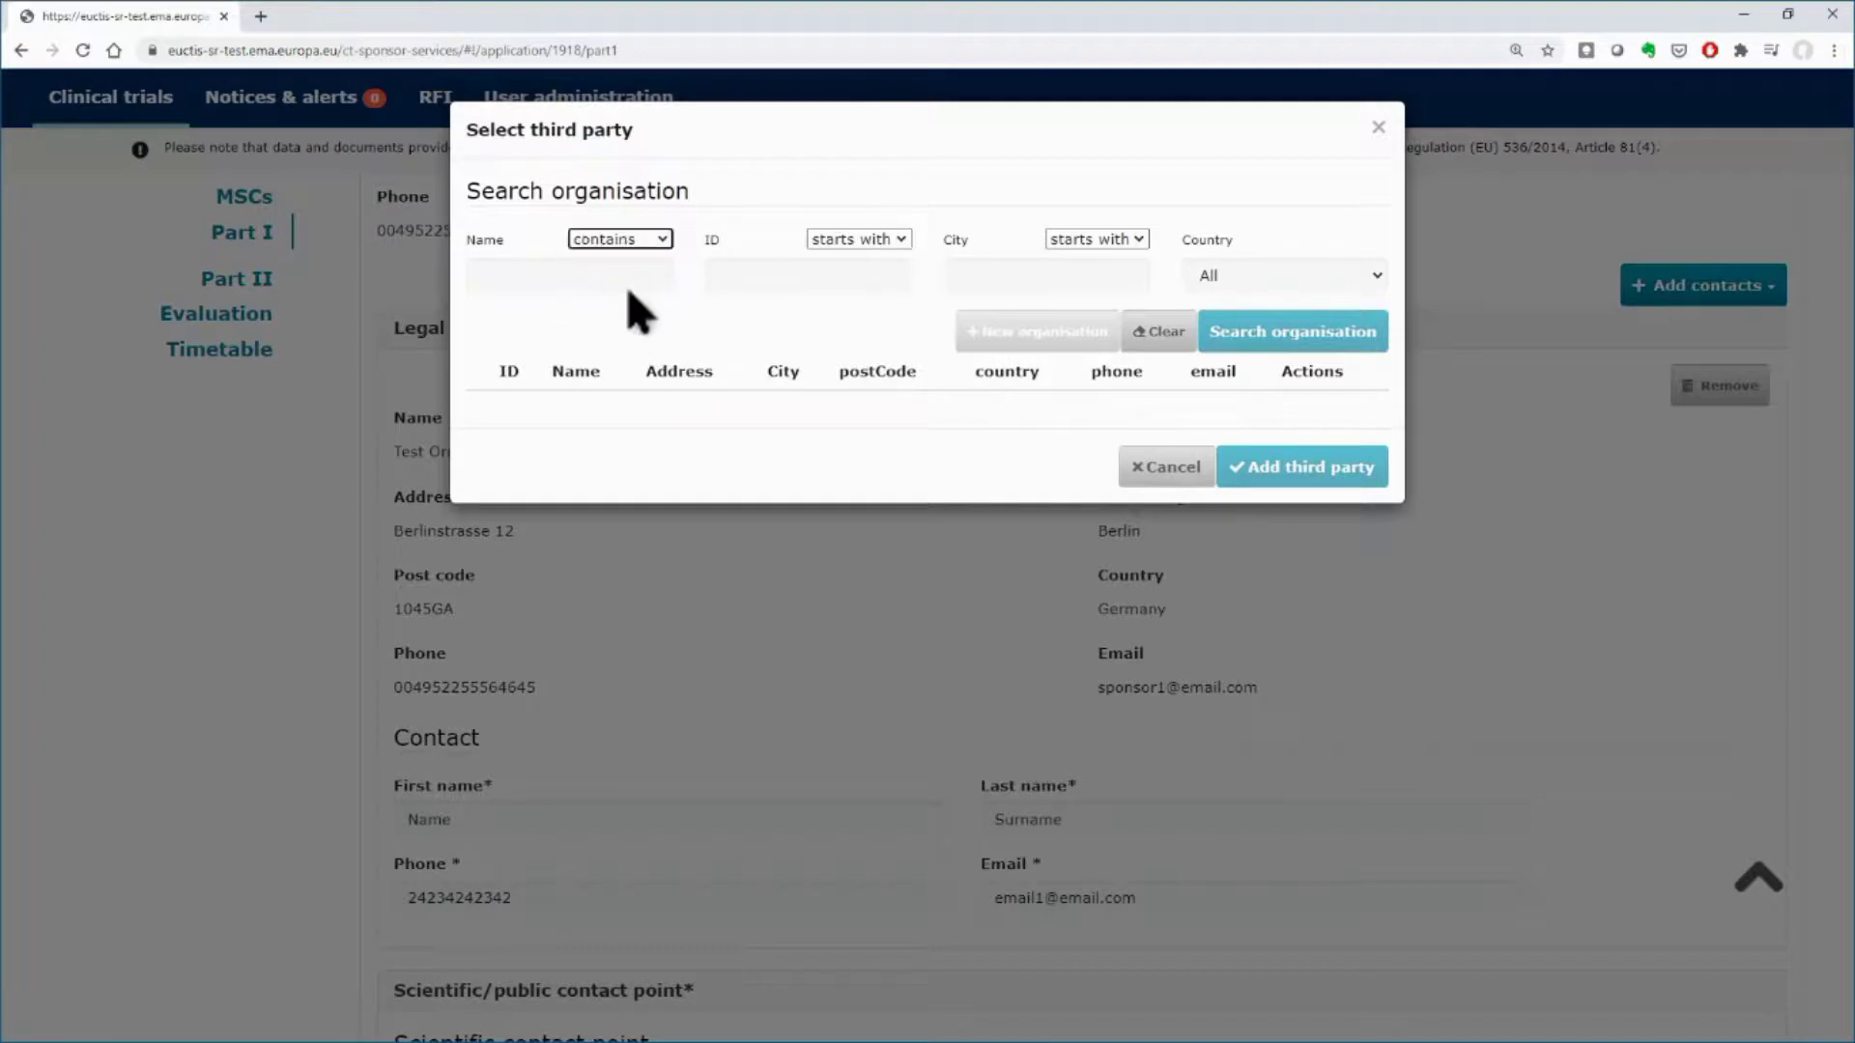
{"action": "left_click", "coordinate": [618, 278]}
{"action": "left_click", "coordinate": [580, 358]}
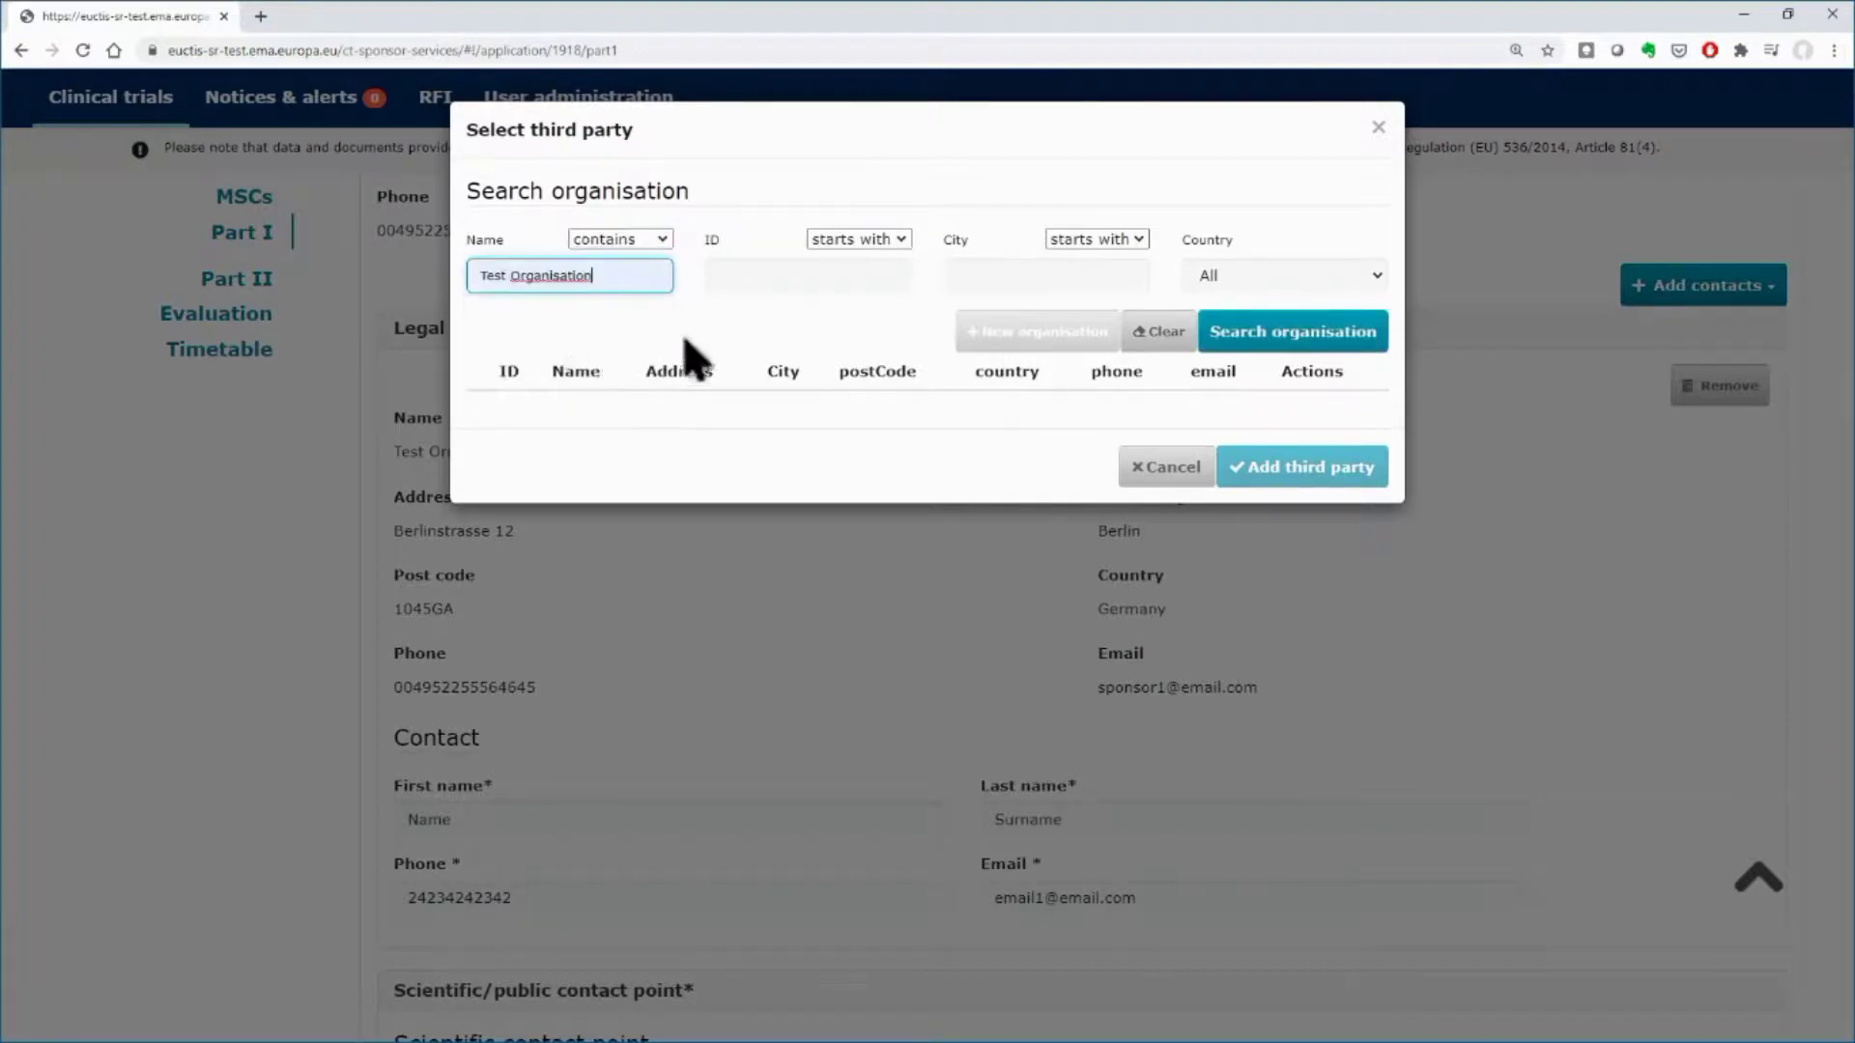
{"action": "left_click", "coordinate": [1323, 362]}
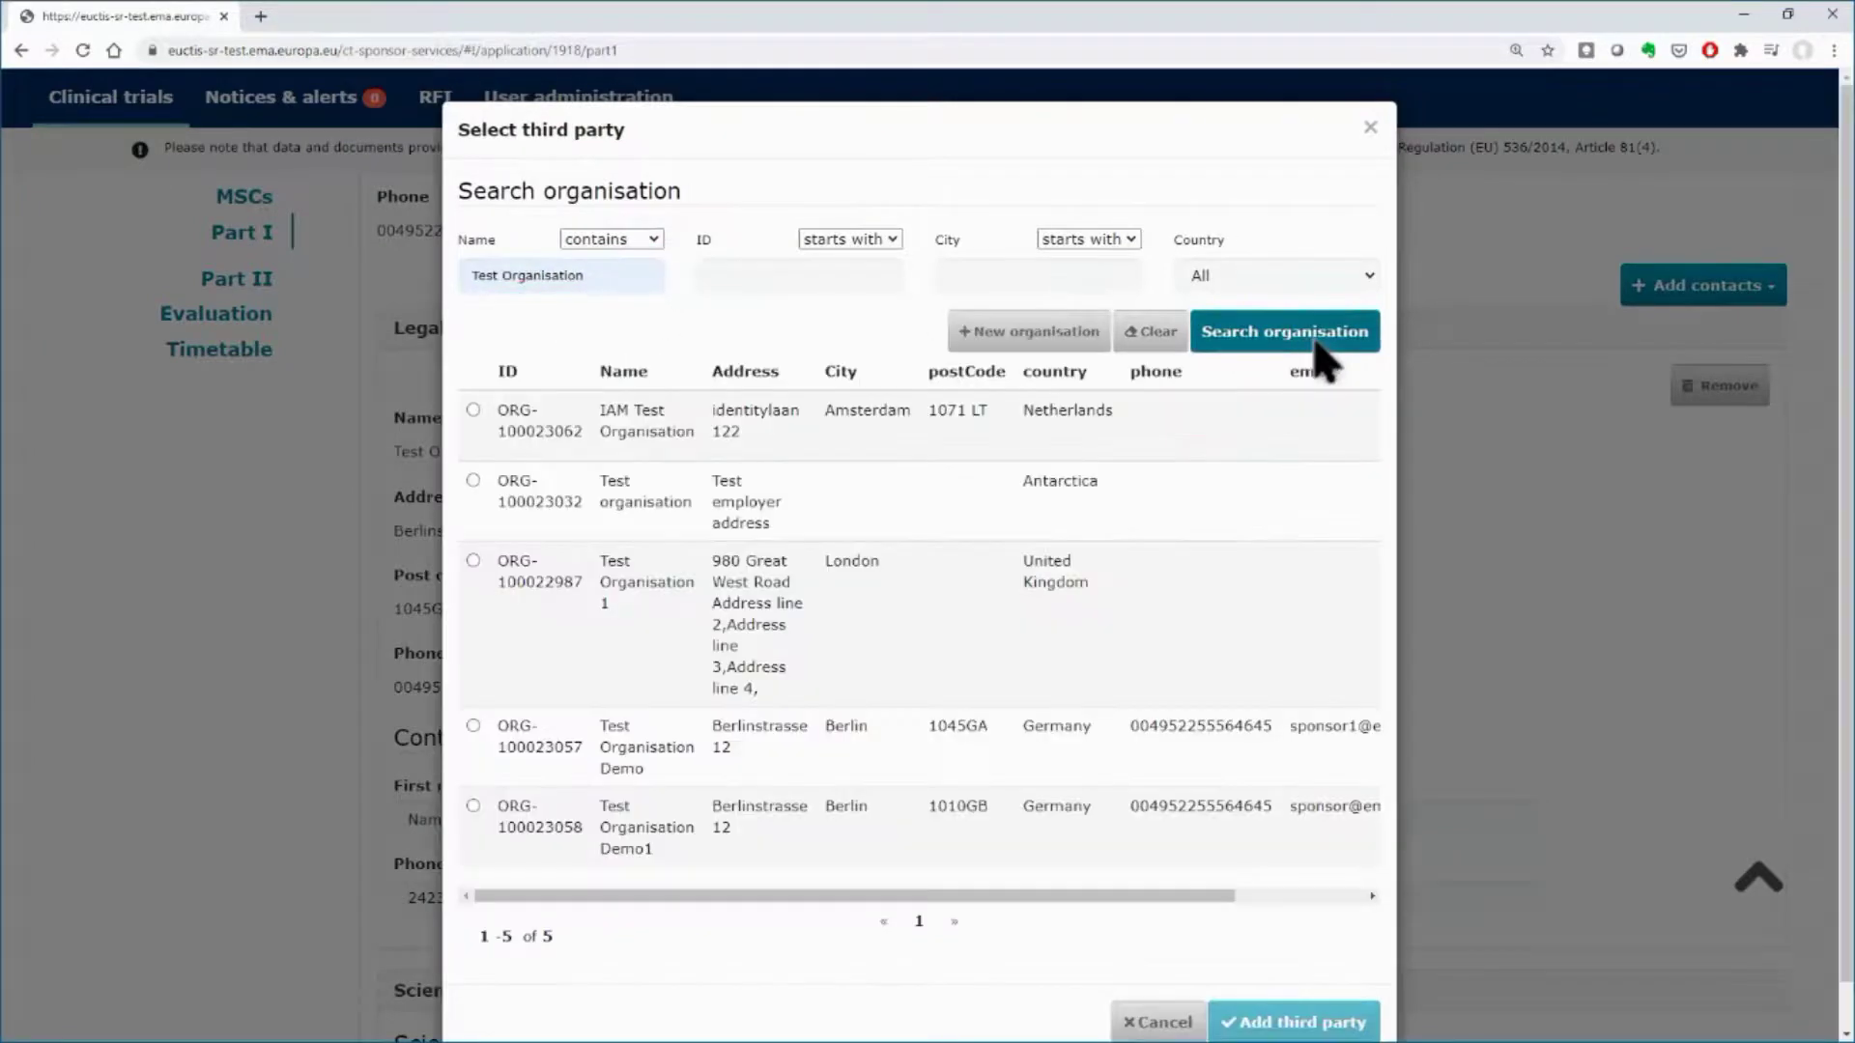
{"action": "left_click", "coordinate": [473, 727]}
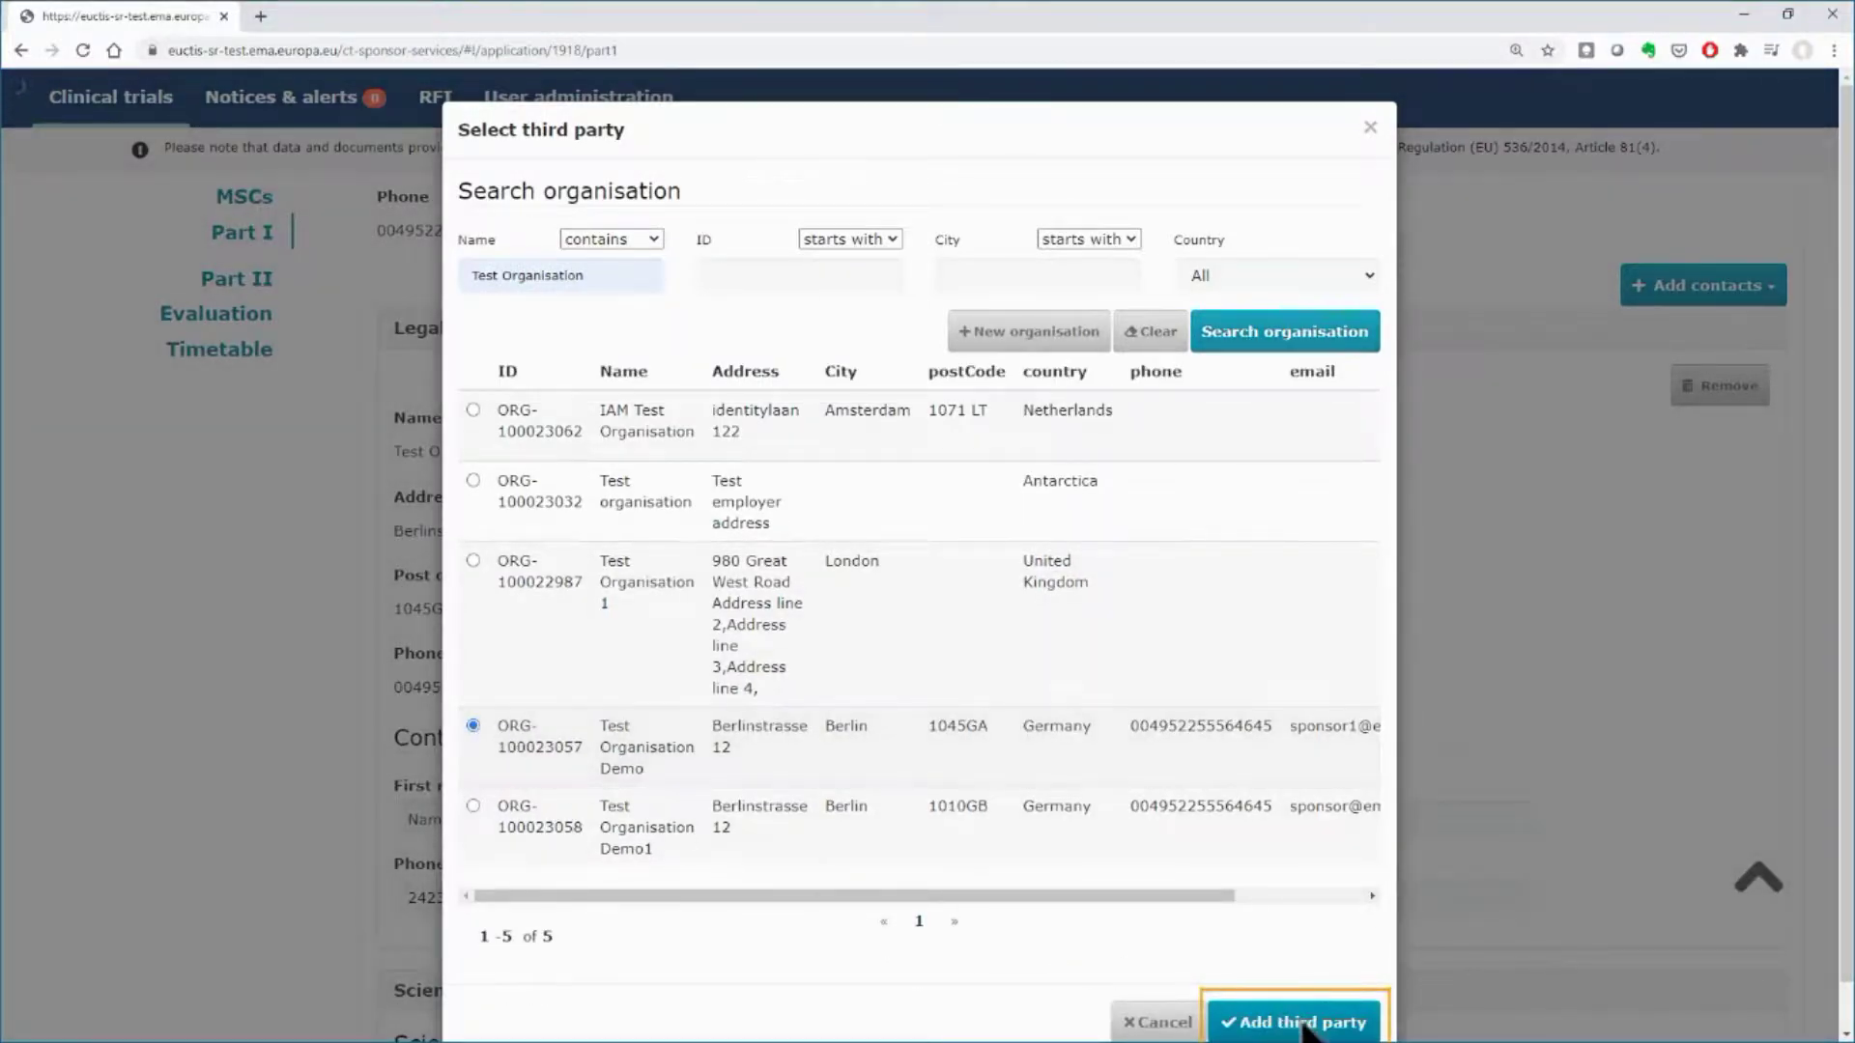
{"action": "left_click", "coordinate": [1294, 1022]}
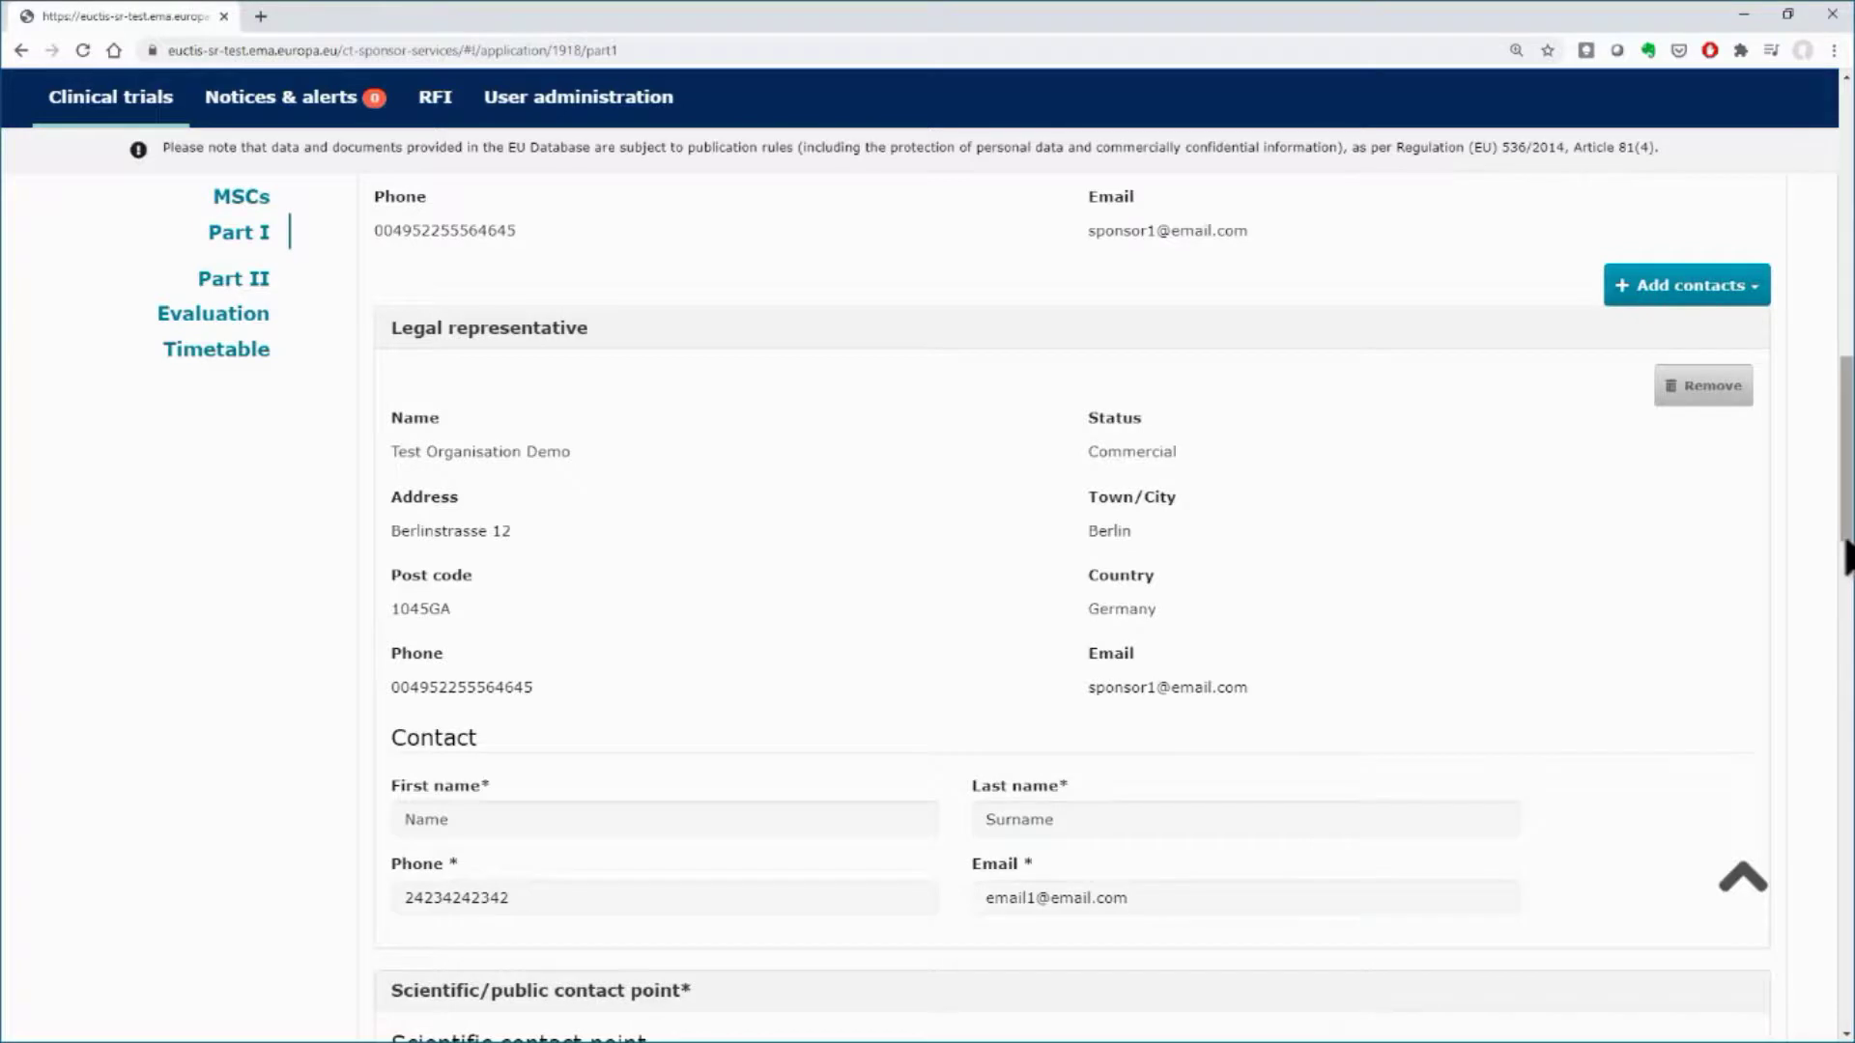
{"action": "scroll", "coordinate": [1847, 557], "scroll_direction": "down", "scroll_amount": 8}
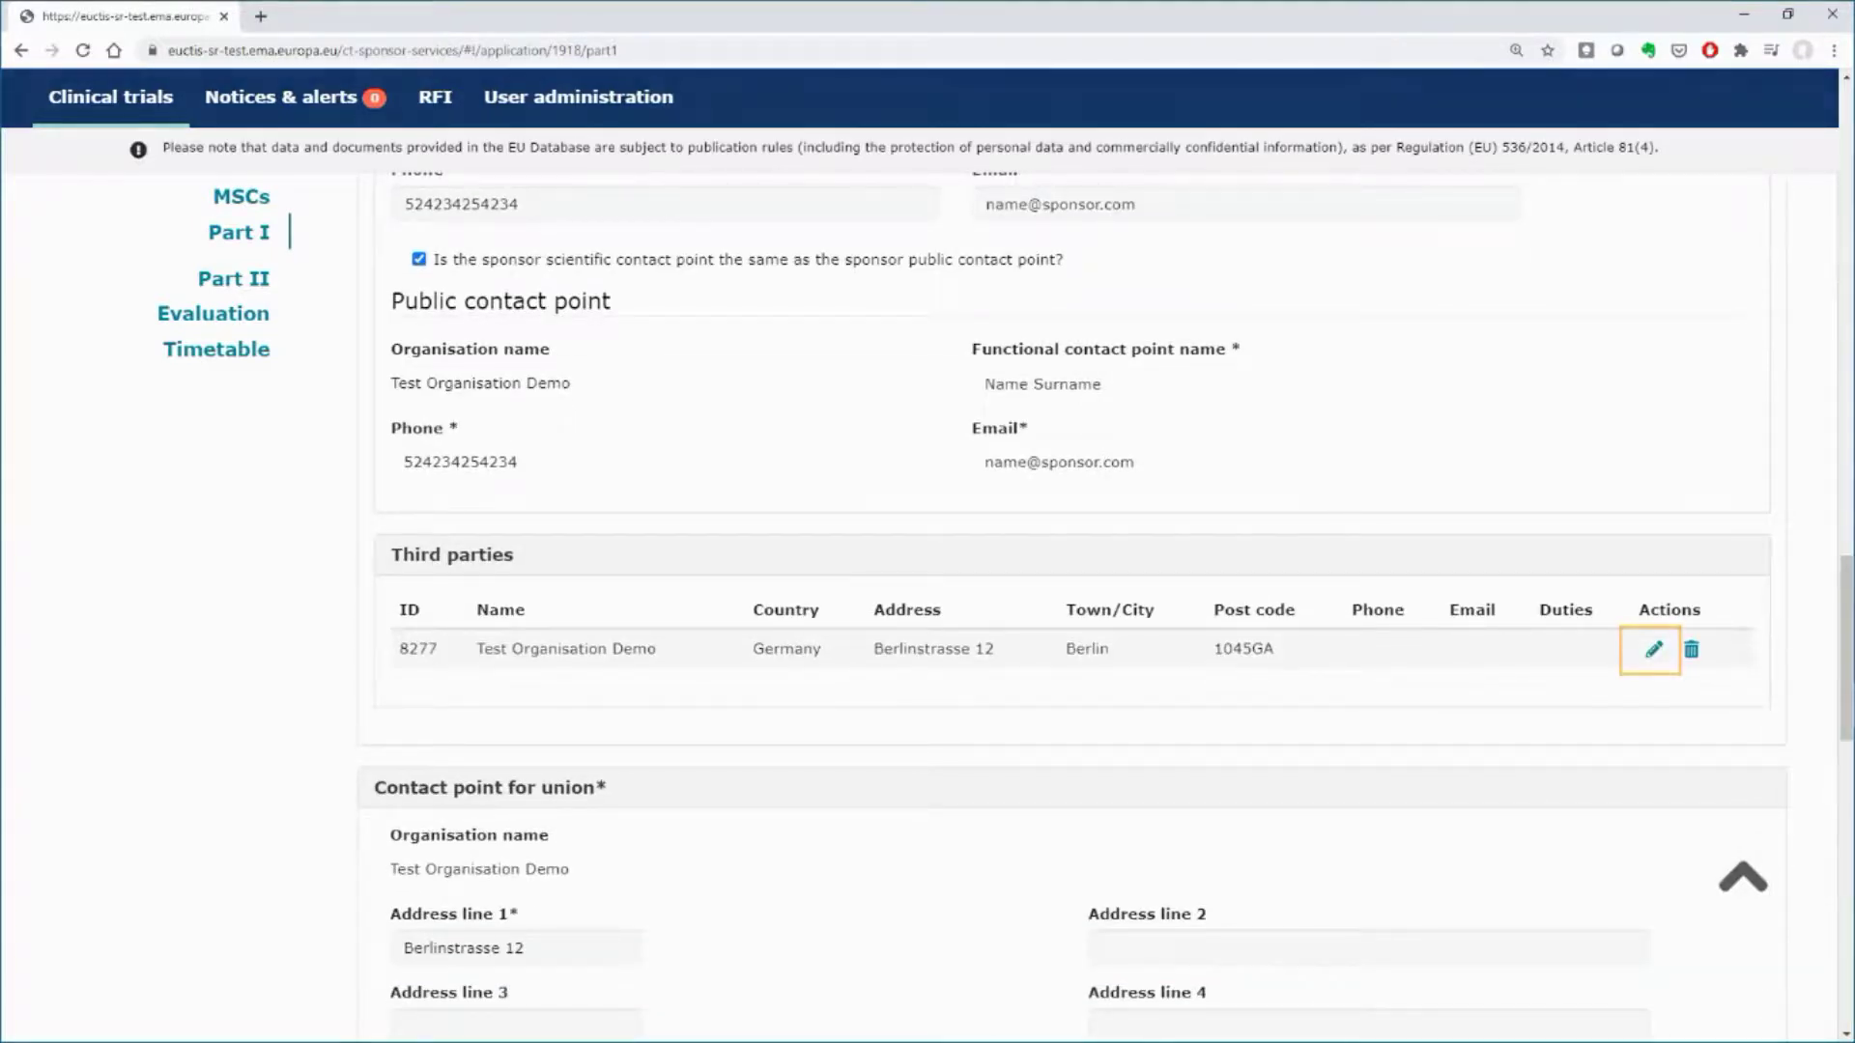
- Give the Test Organisation Demo third party the On site monitoring duty plus contact phone and e-mail
{"action": "left_click", "coordinate": [1654, 651]}
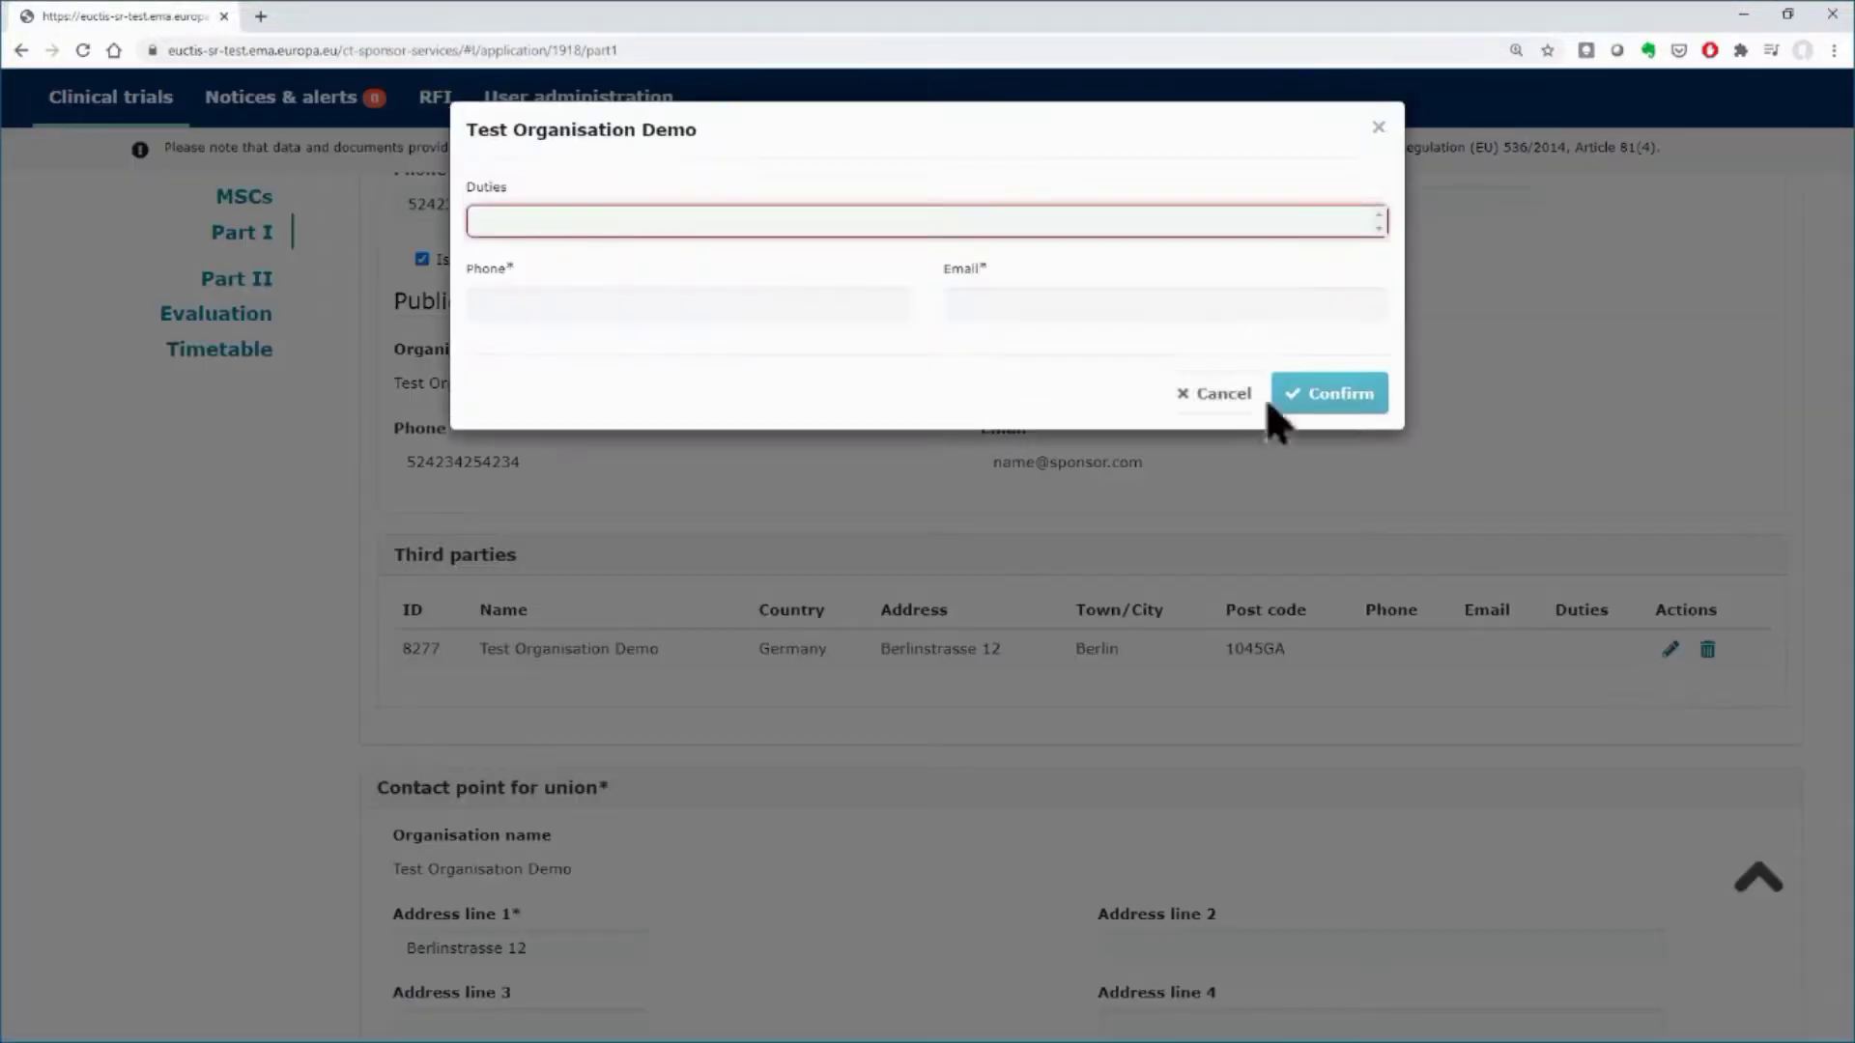
{"action": "left_click", "coordinate": [1068, 232]}
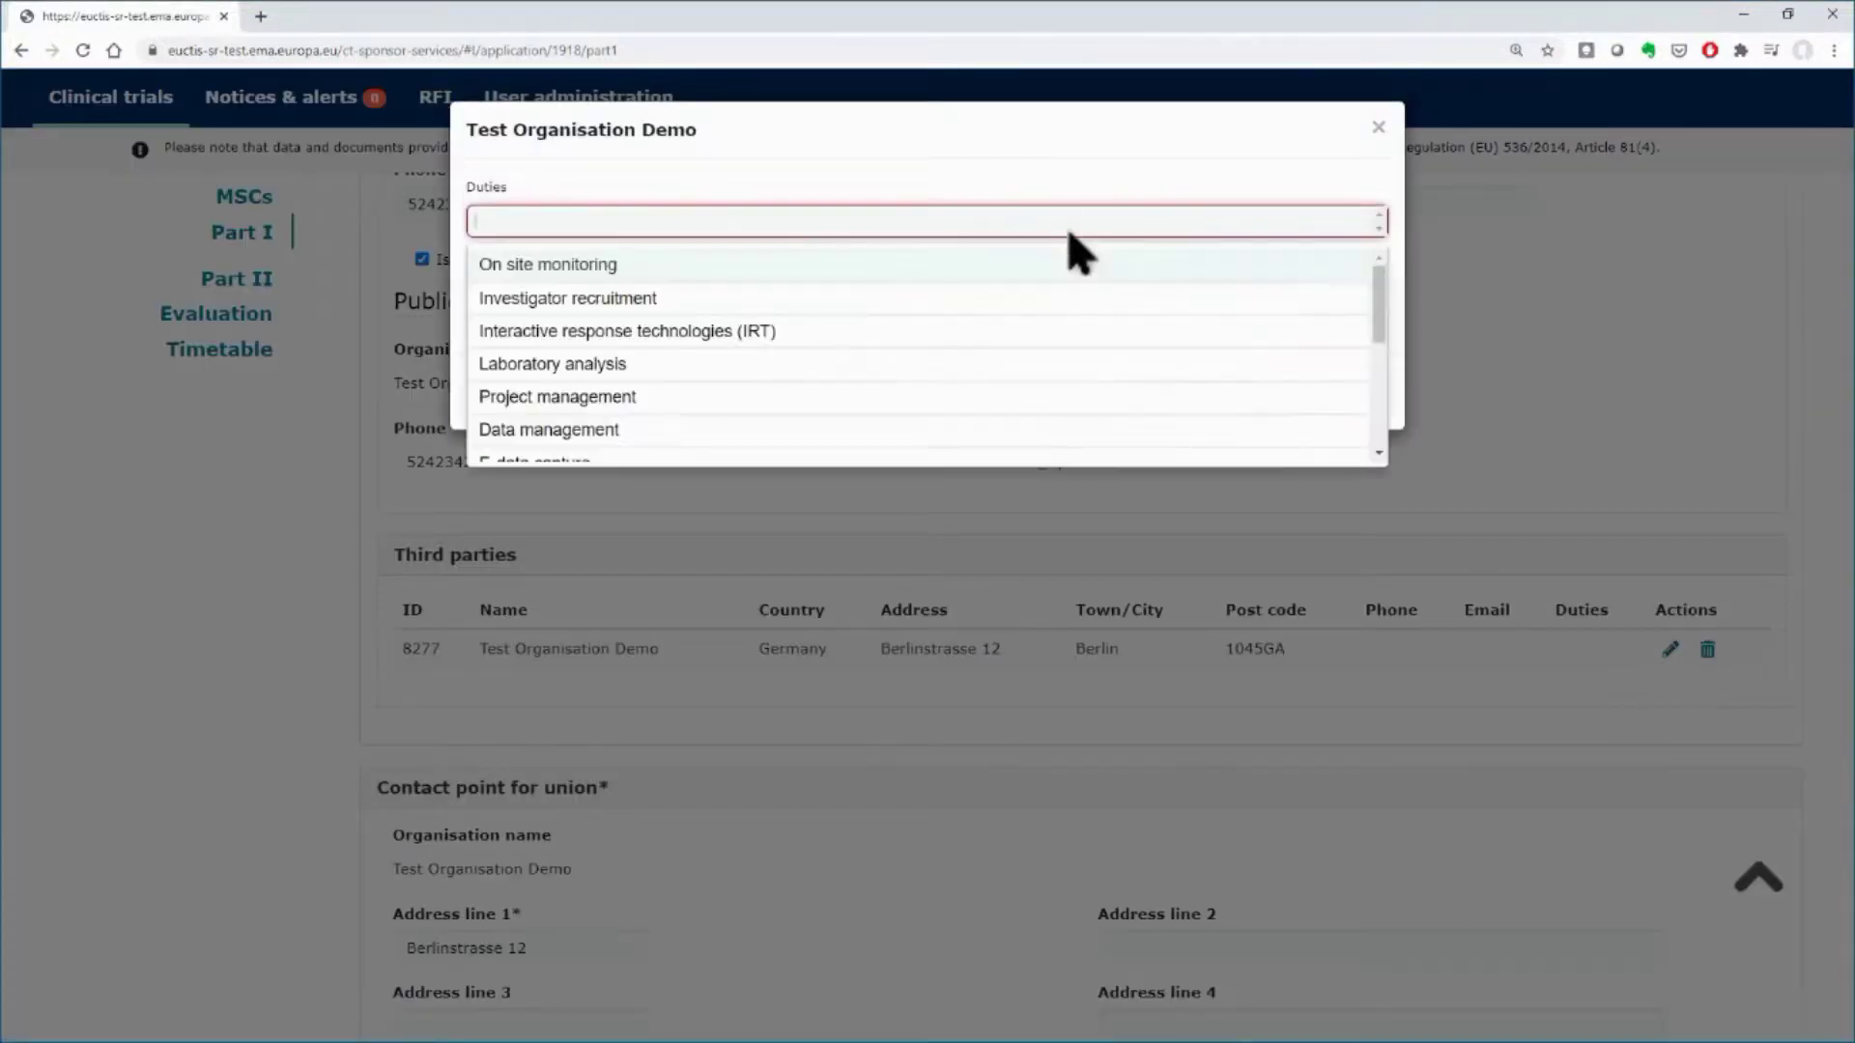
{"action": "left_click", "coordinate": [955, 267]}
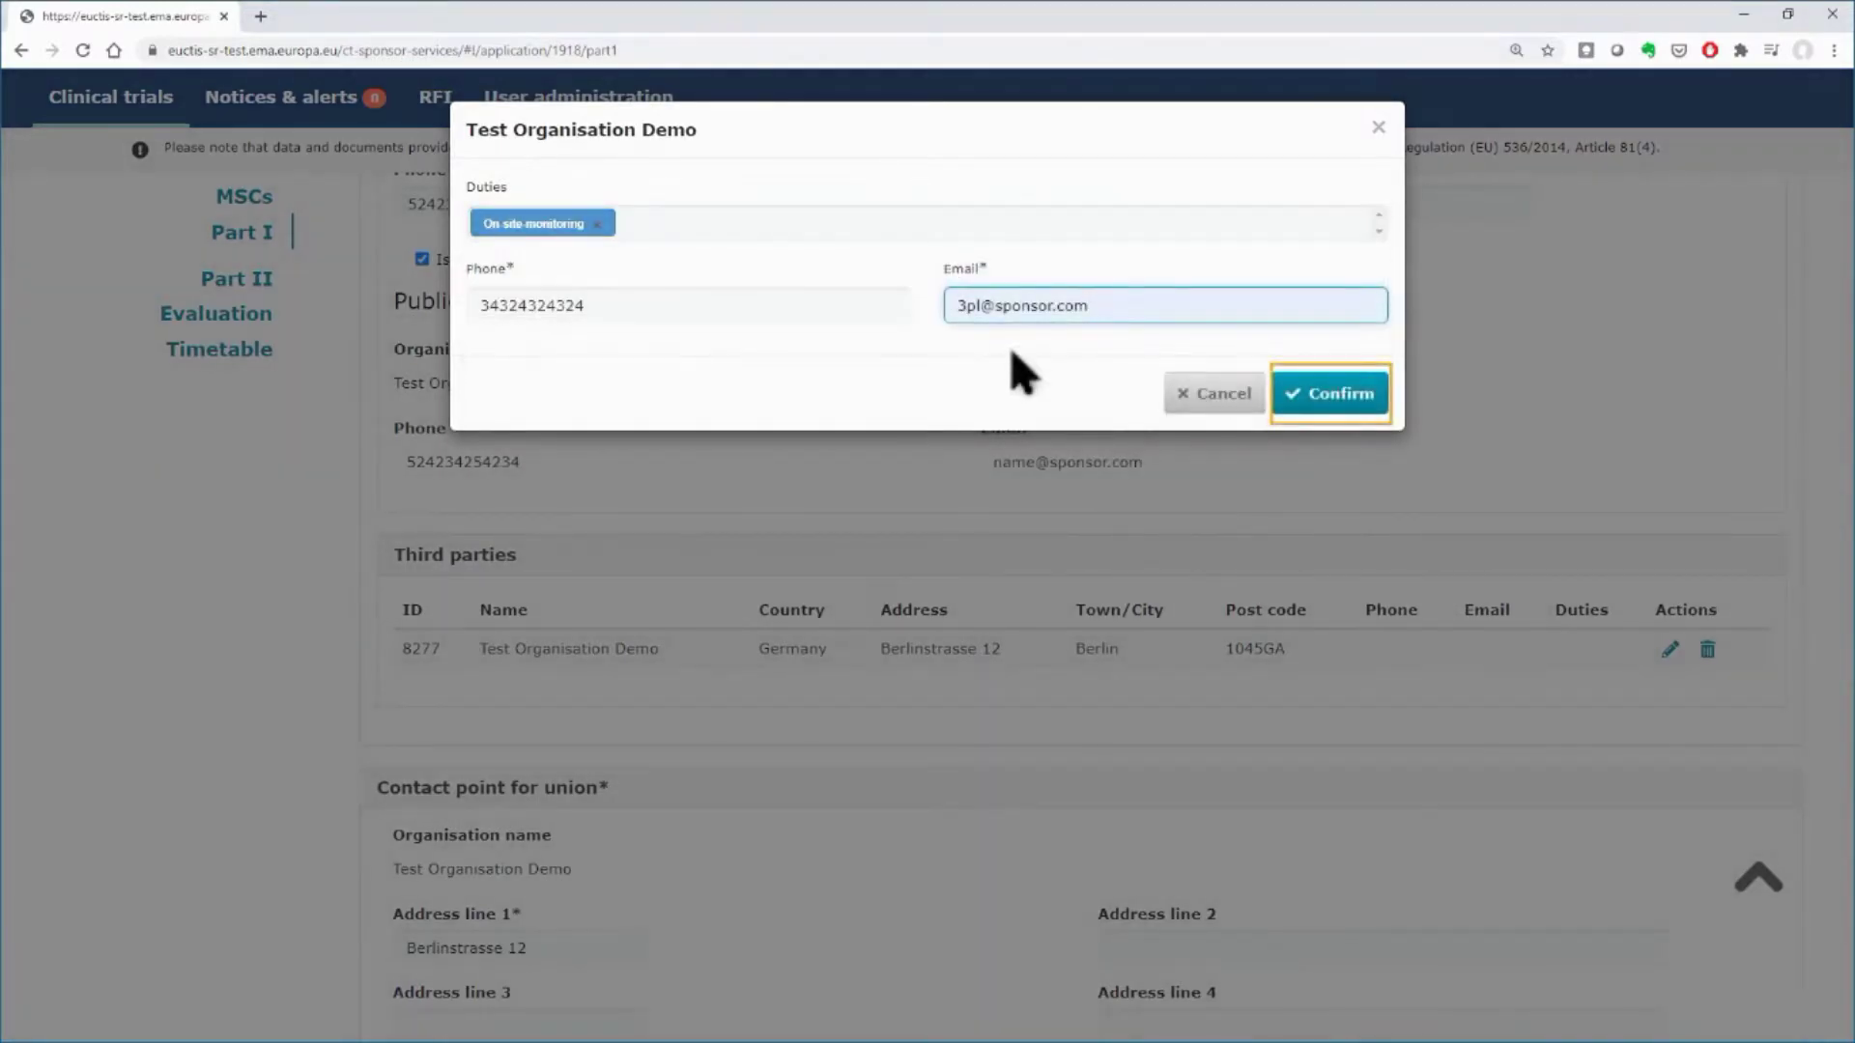
{"action": "left_click", "coordinate": [1304, 392]}
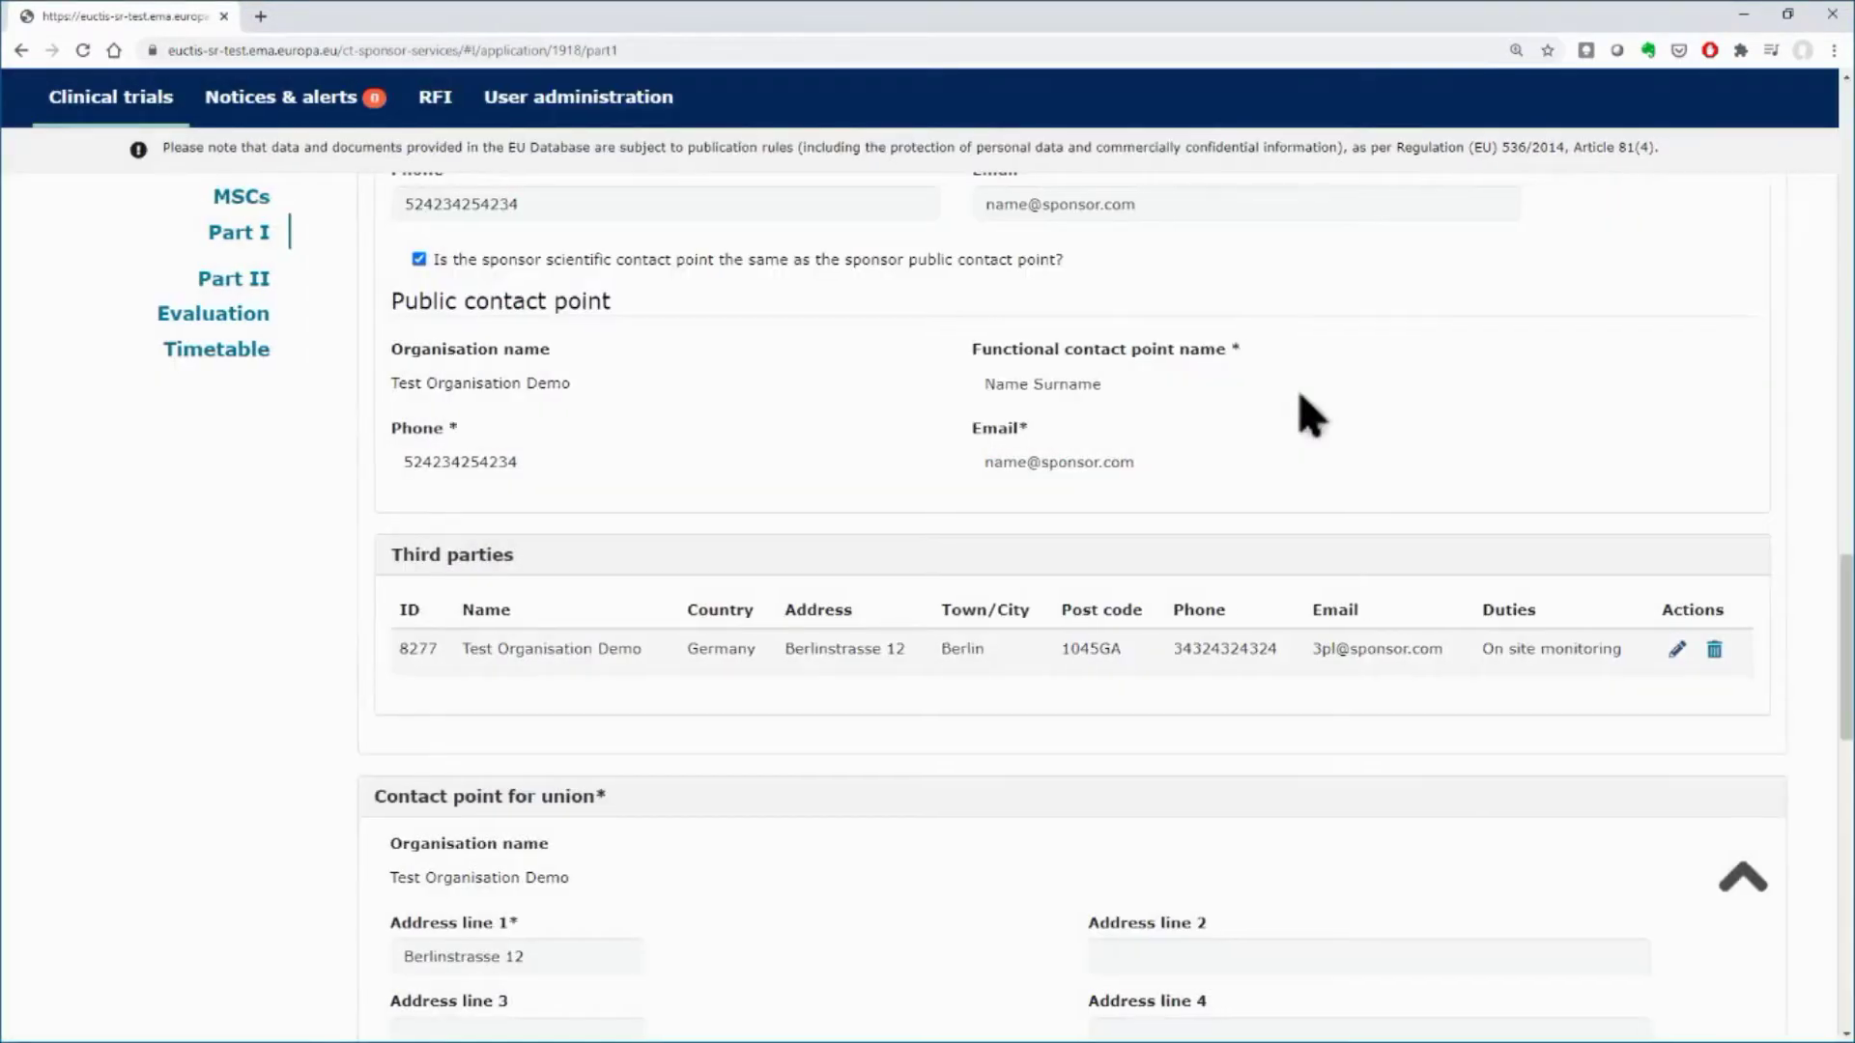
{"action": "scroll", "coordinate": [1309, 416], "scroll_direction": "up", "scroll_amount": 3}
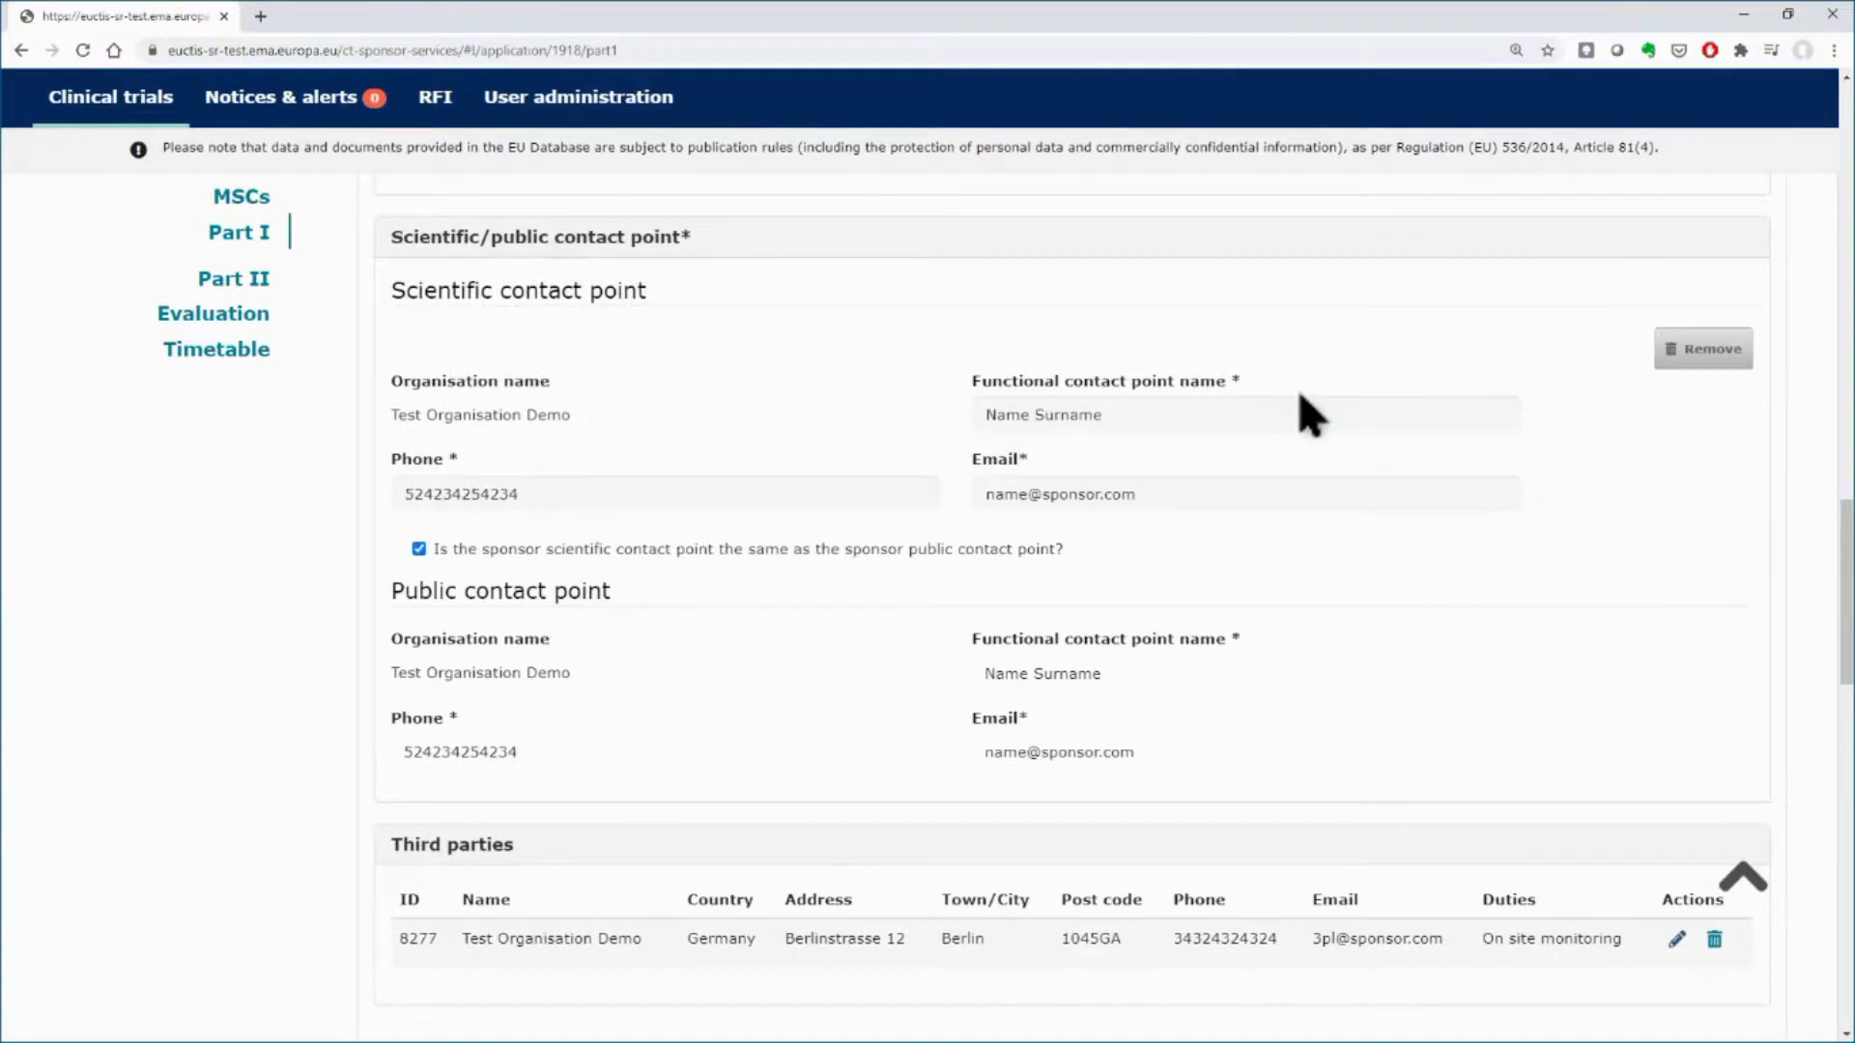